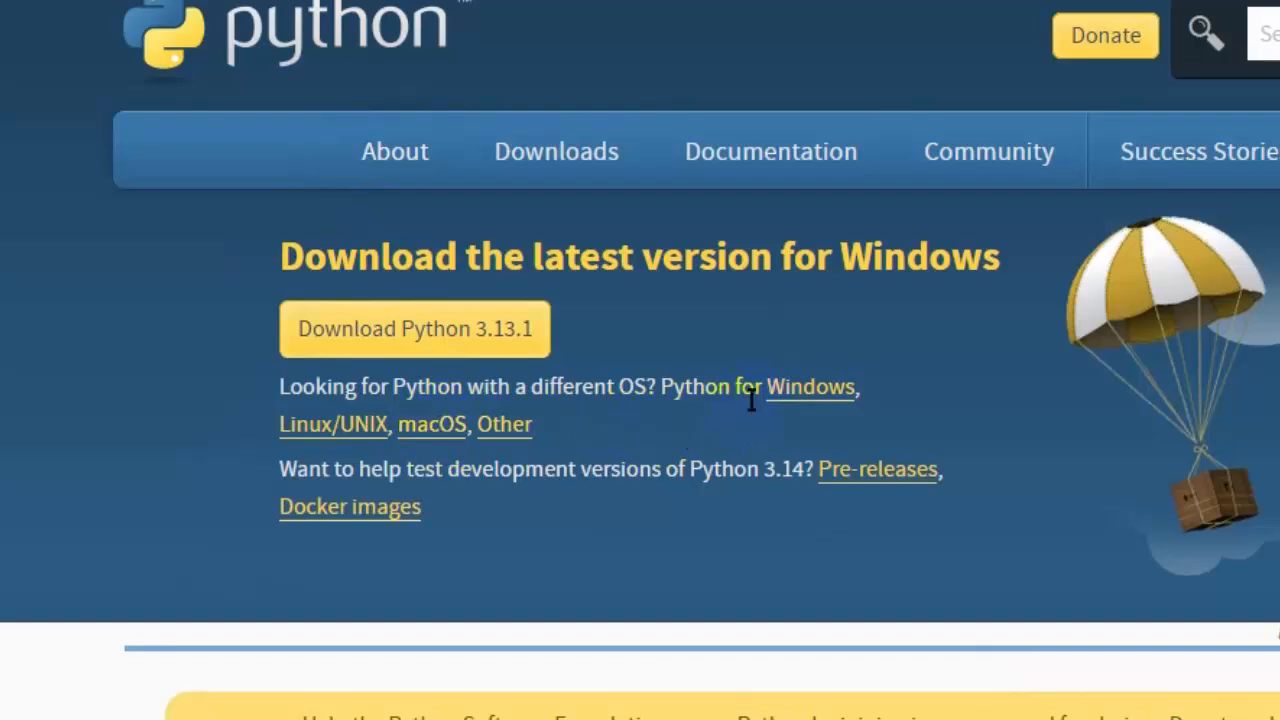
Step: Download the 64-bit Windows installer for Python 3.12.8 from the Windows releases page
{"action": "left_click", "coordinate": [806, 396]}
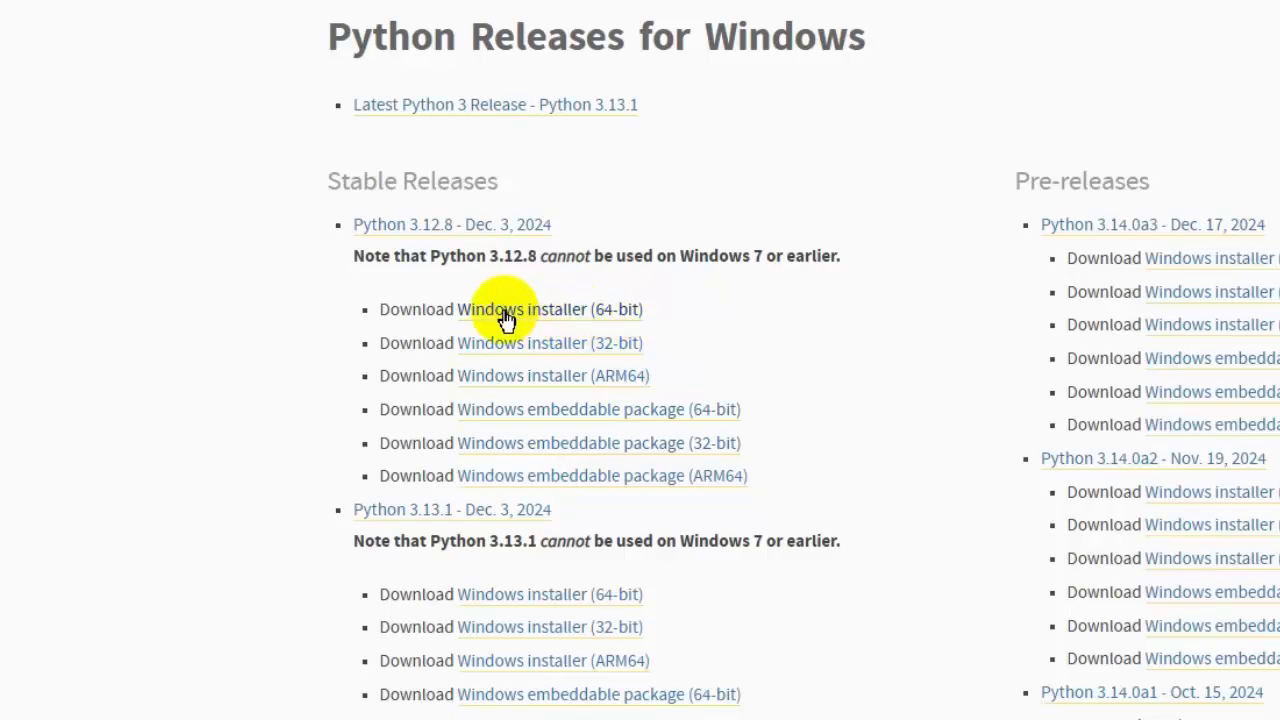
{"action": "left_click", "coordinate": [590, 312]}
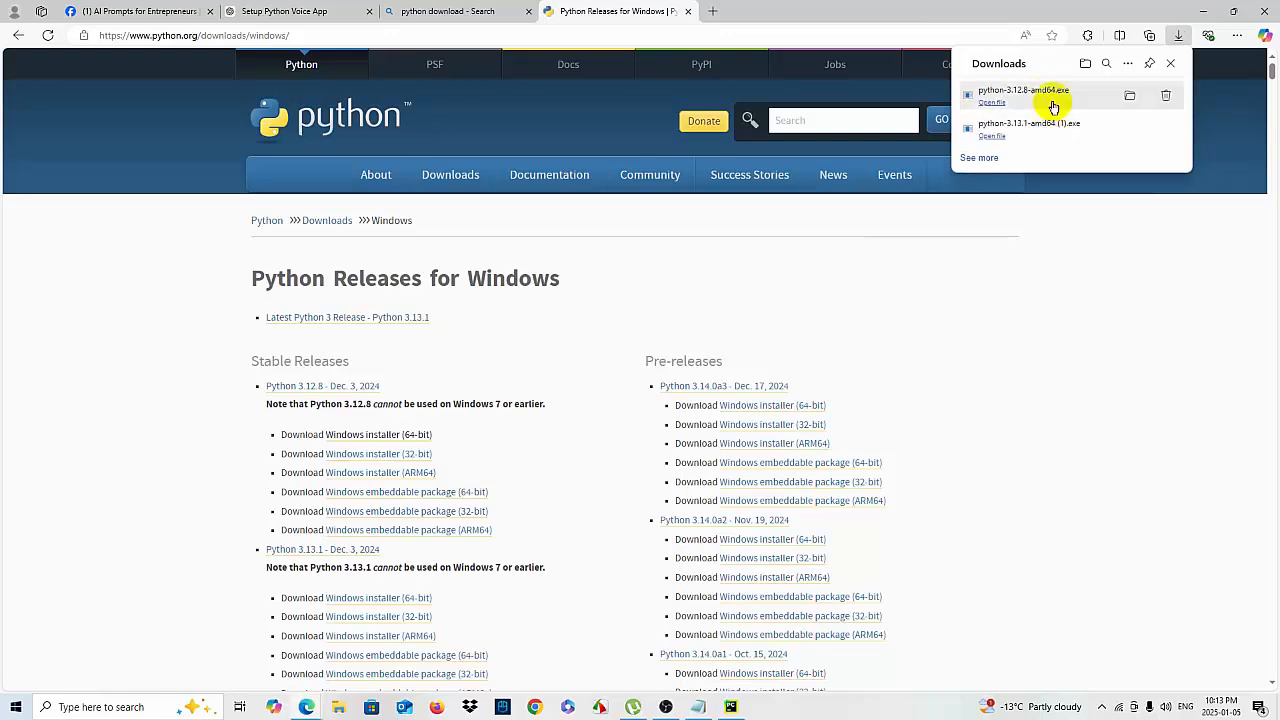
Step: Launch the downloaded Python 3.12.8 installer and cancel its setup
{"action": "left_click", "coordinate": [1046, 97]}
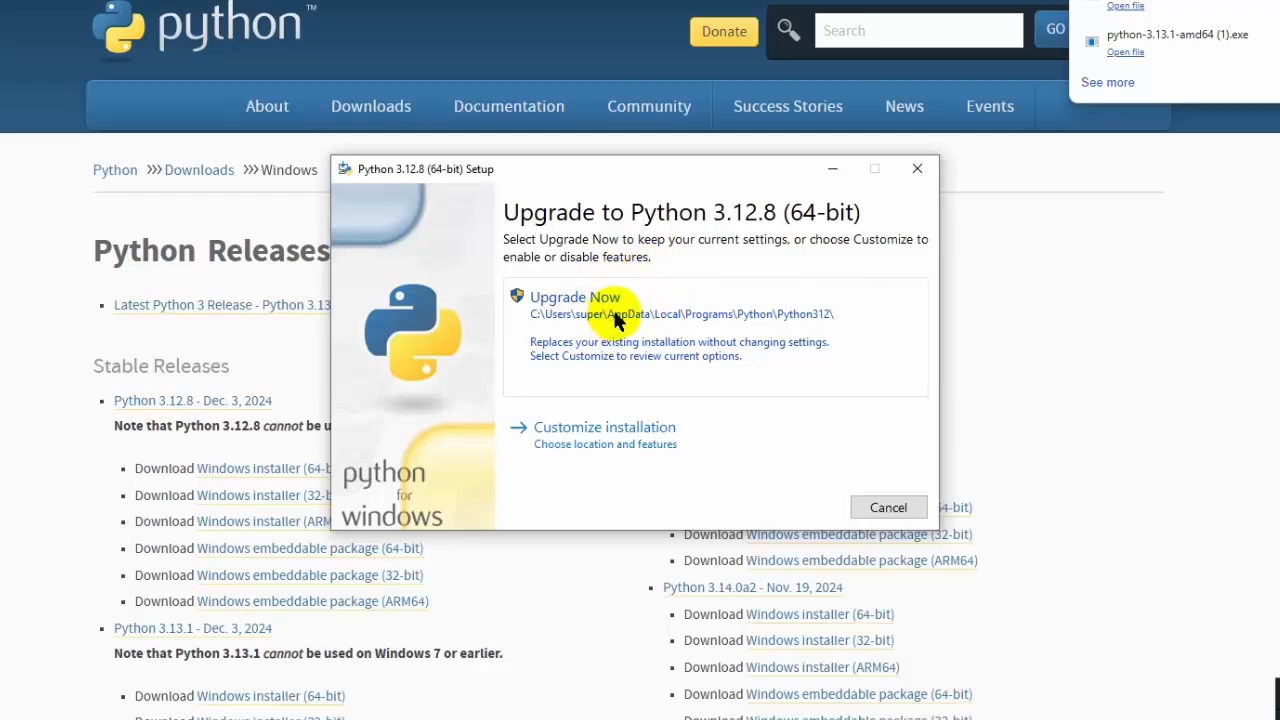
{"action": "left_click", "coordinate": [916, 168]}
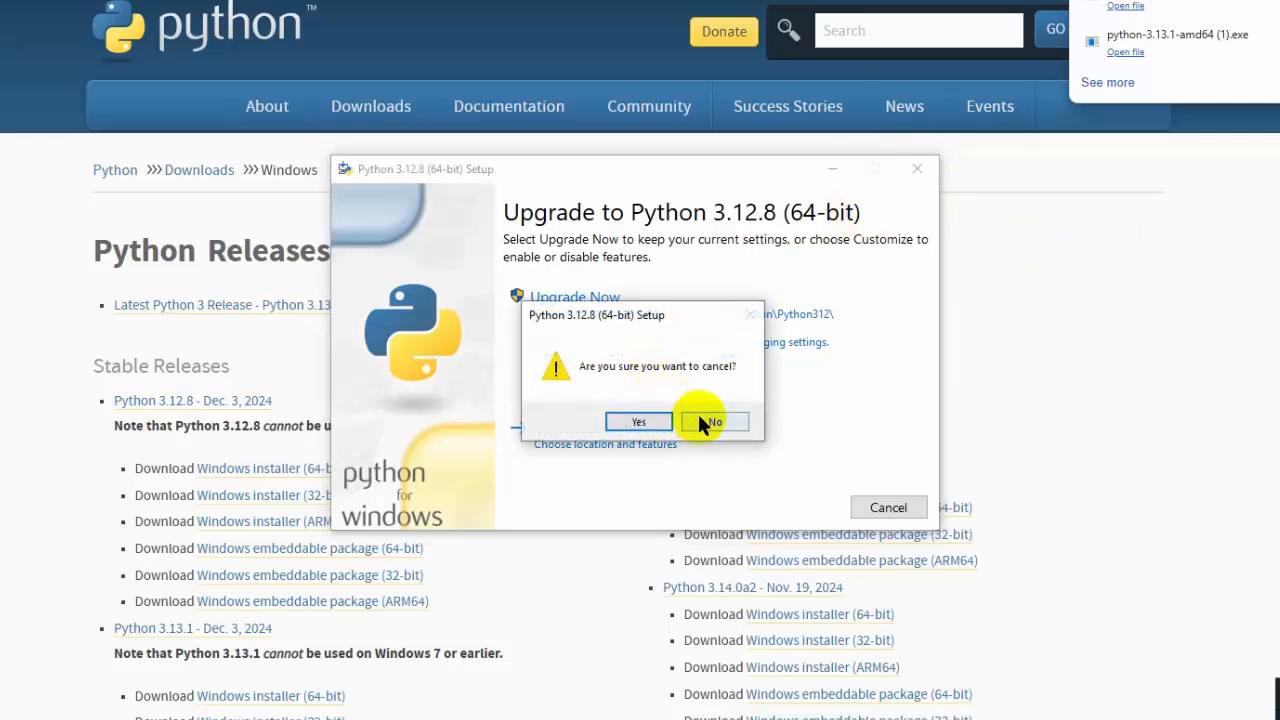
{"action": "left_click", "coordinate": [655, 422]}
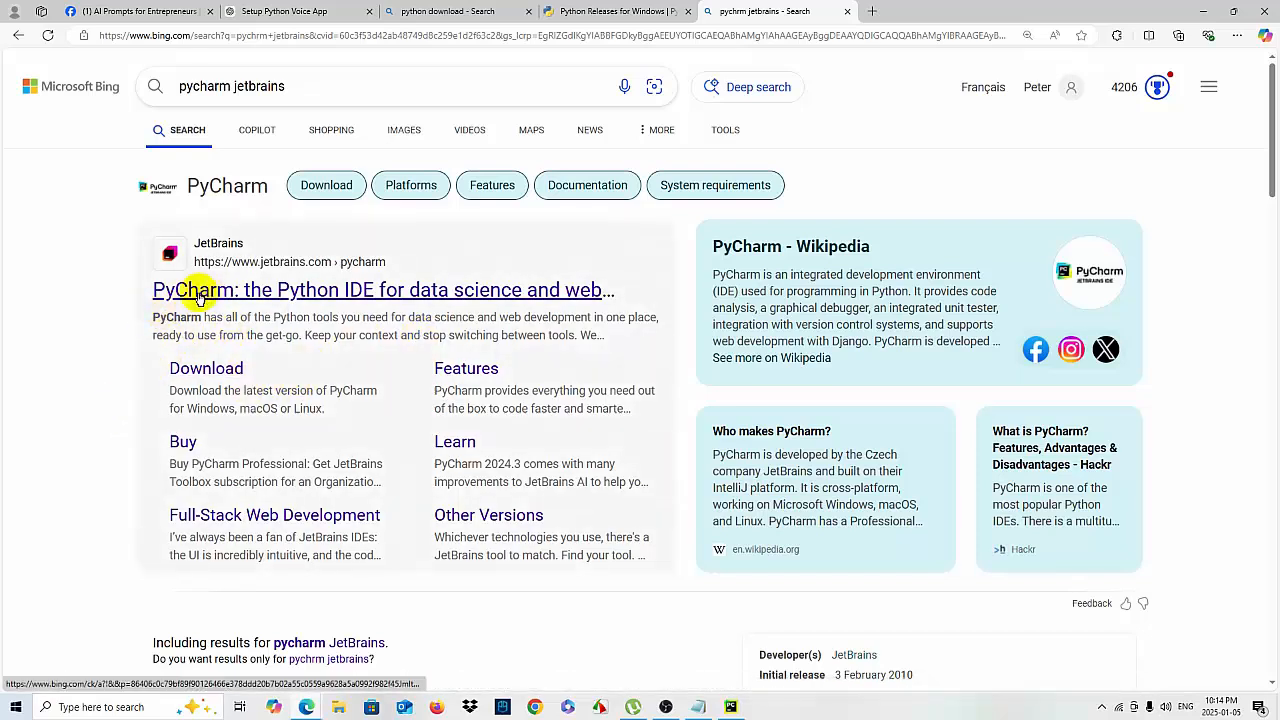
Step: Download the Windows .exe installer of PyCharm Community Edition from the JetBrains site and launch it
{"action": "left_click", "coordinate": [258, 291]}
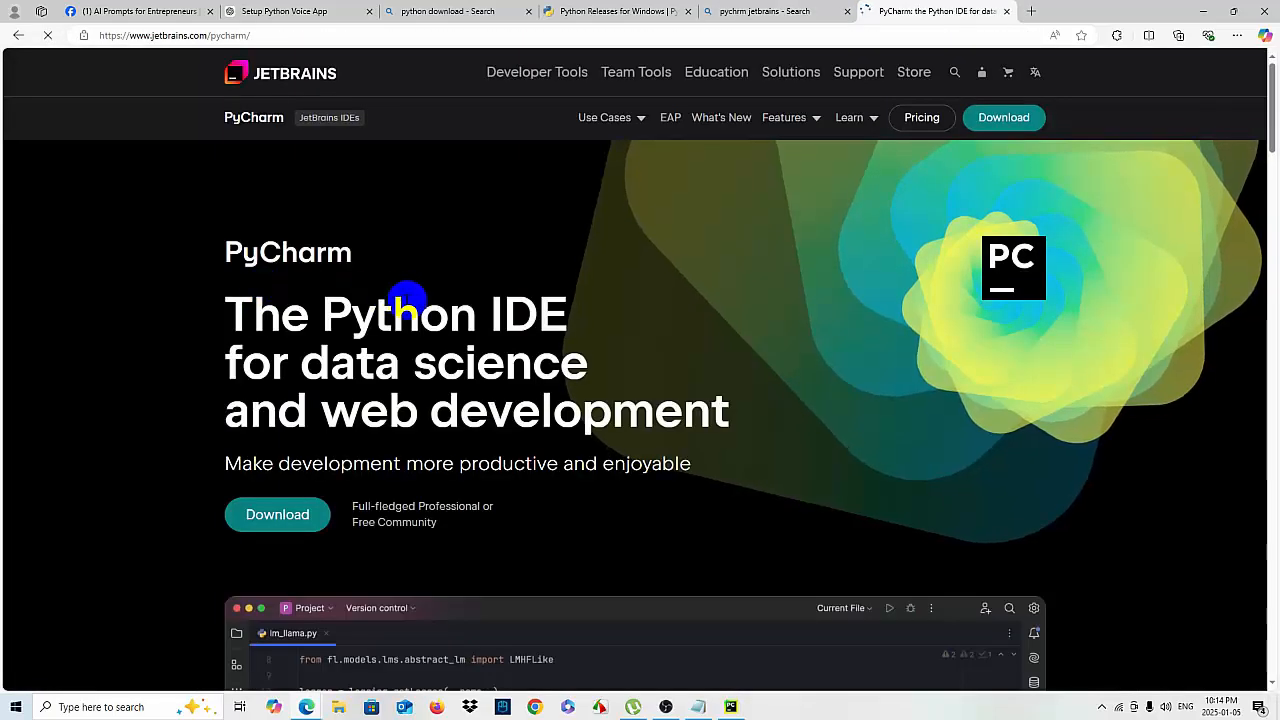
{"action": "scroll", "coordinate": [330, 450], "scroll_direction": "down", "scroll_amount": 2}
{"action": "left_click", "coordinate": [283, 378]}
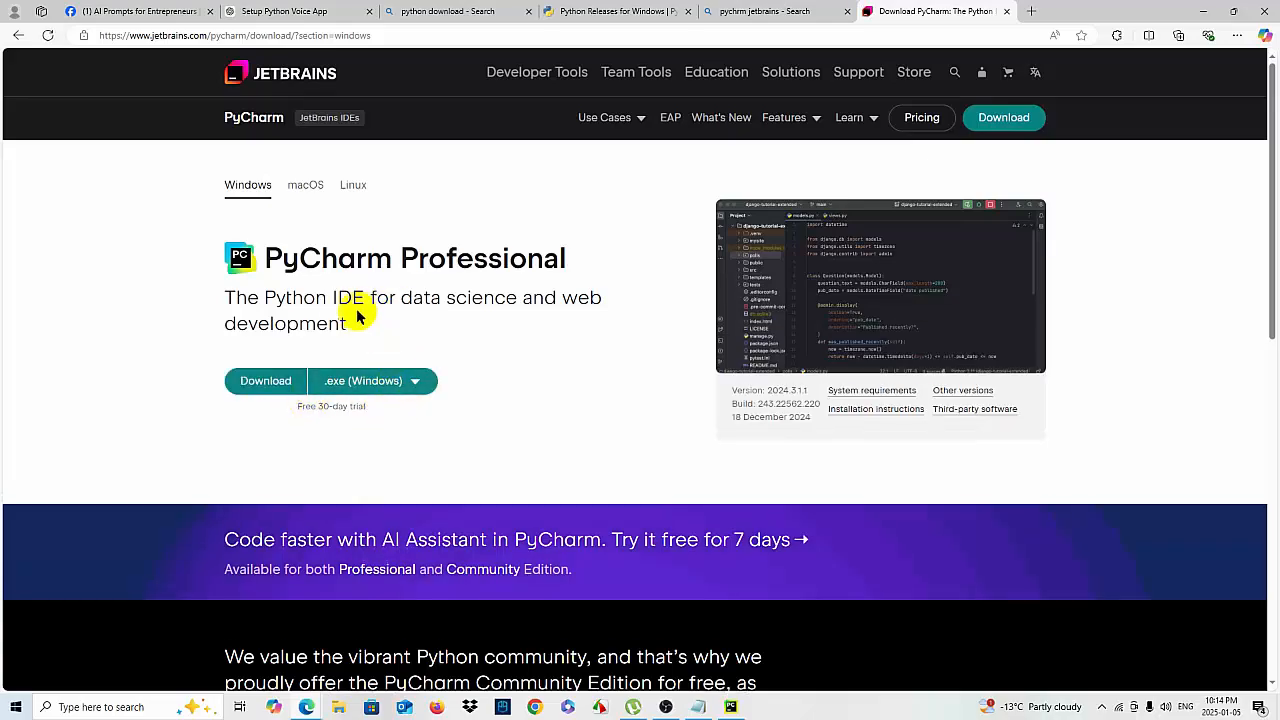
{"action": "scroll", "coordinate": [457, 363], "scroll_direction": "down", "scroll_amount": 7}
{"action": "scroll", "coordinate": [458, 438], "scroll_direction": "down", "scroll_amount": 1}
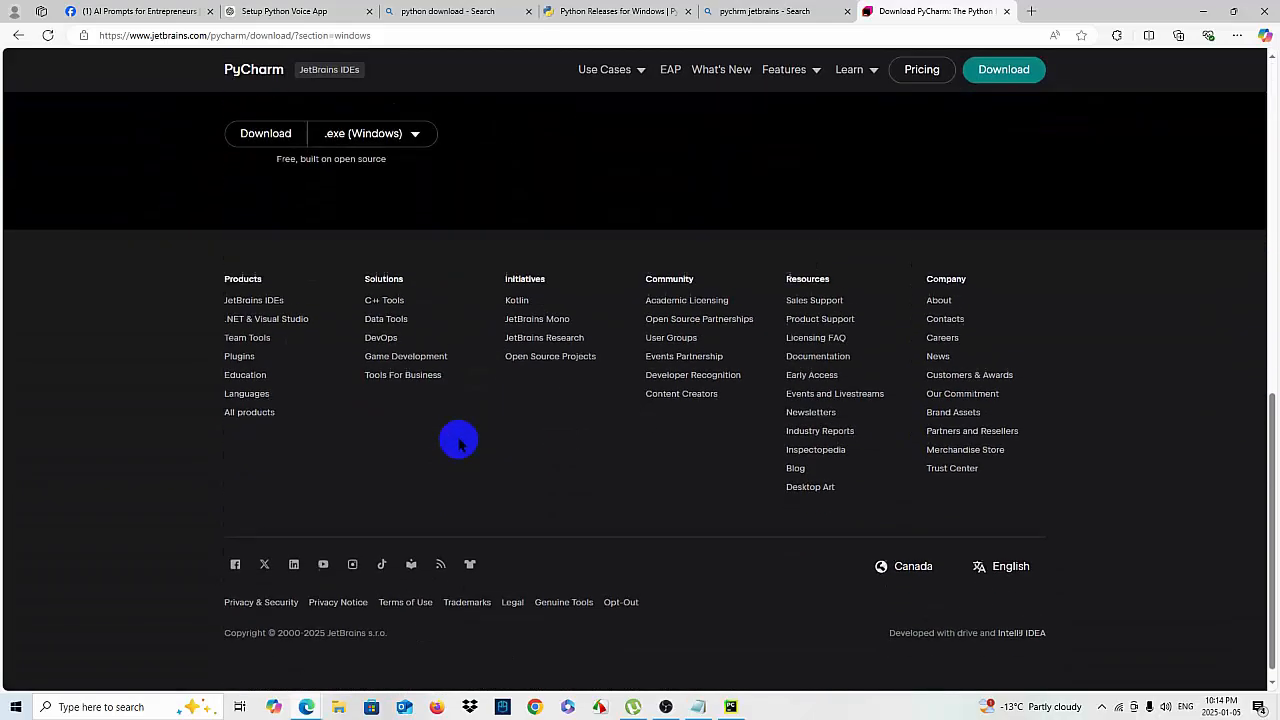
{"action": "scroll", "coordinate": [457, 437], "scroll_direction": "up", "scroll_amount": 3}
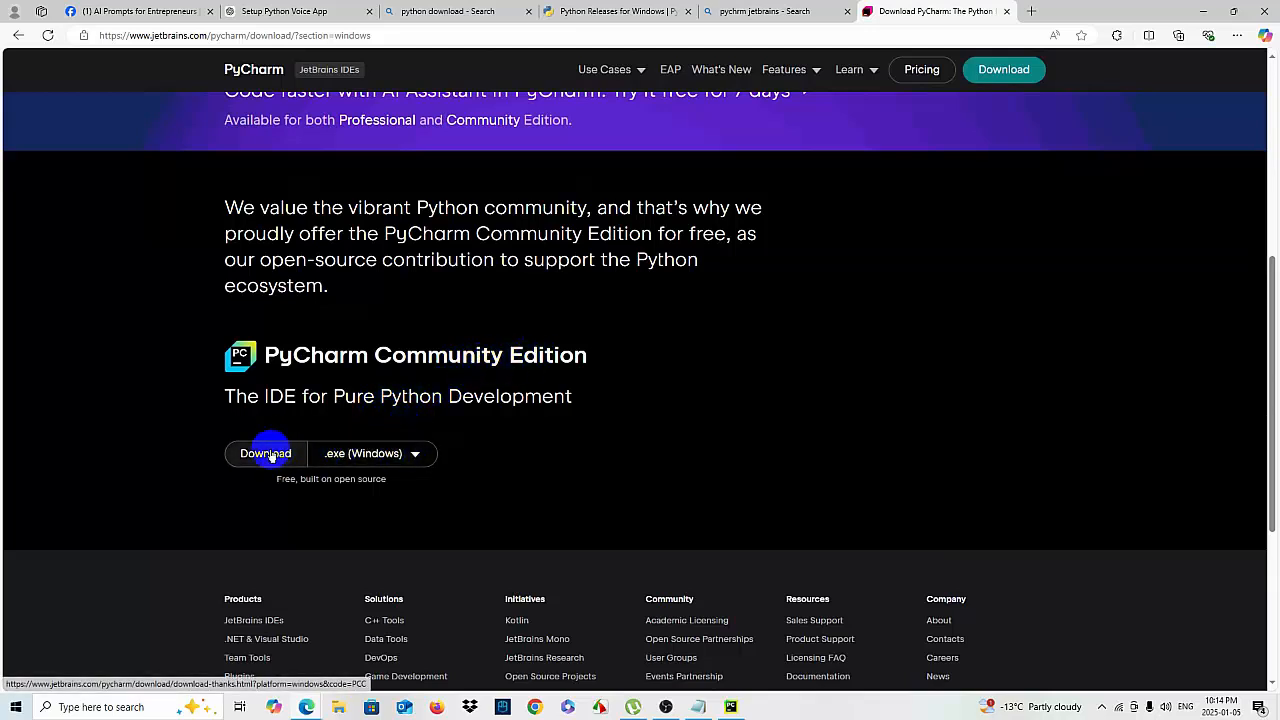
{"action": "left_click", "coordinate": [363, 453]}
{"action": "left_click", "coordinate": [370, 487]}
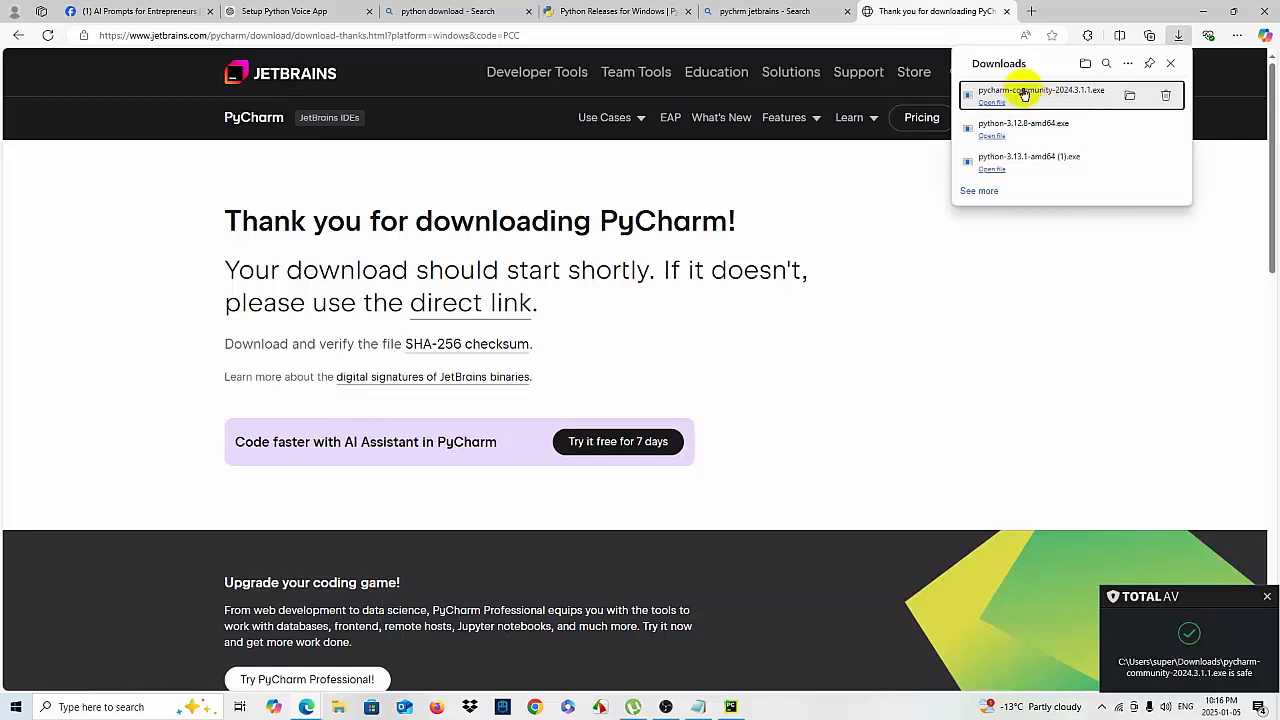
{"action": "left_click", "coordinate": [1031, 96]}
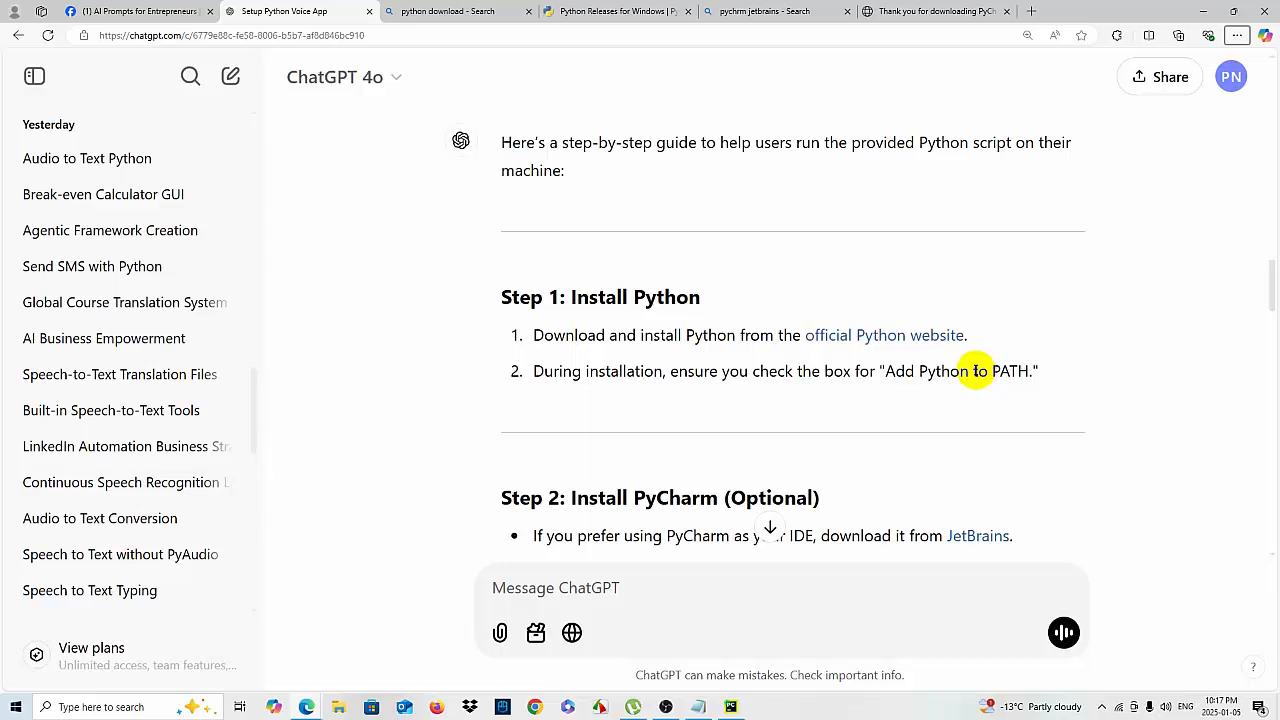
Step: Switch to PyCharm and create a Python file named "Demo of speech to text" in the EMX project's .venv folder
{"action": "scroll", "coordinate": [834, 400], "scroll_direction": "down", "scroll_amount": 1}
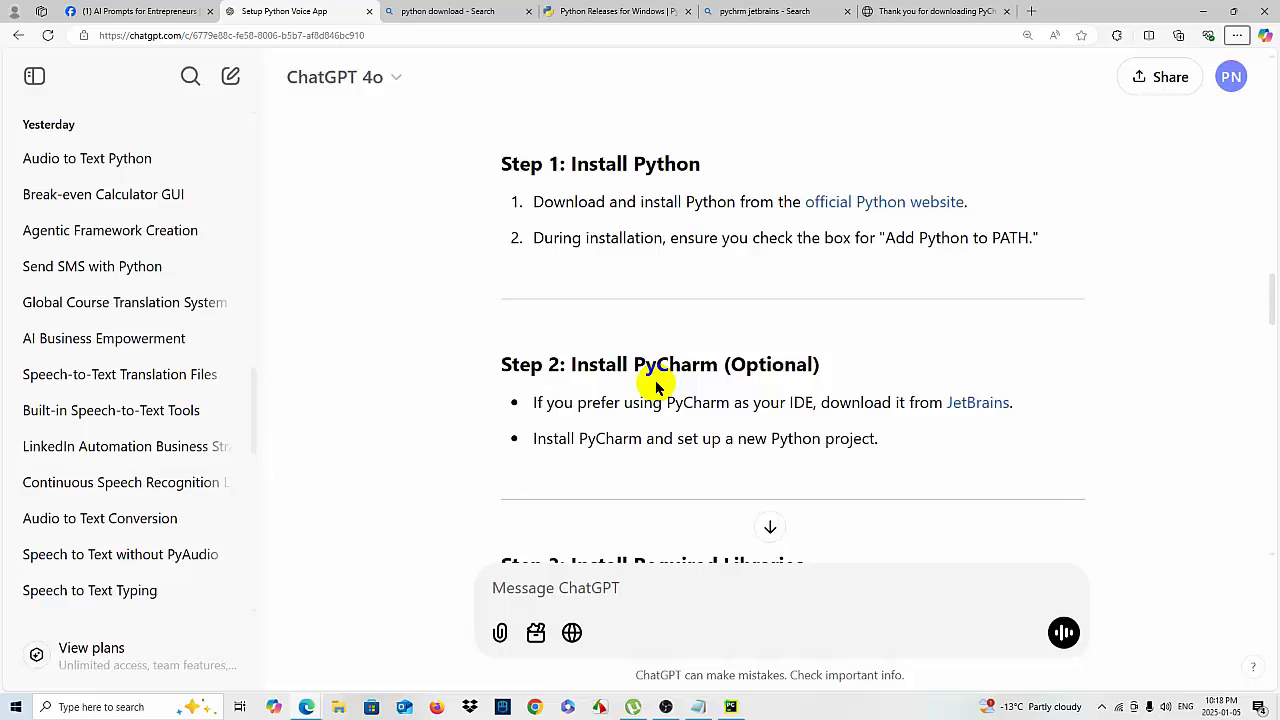
{"action": "left_click", "coordinate": [731, 706]}
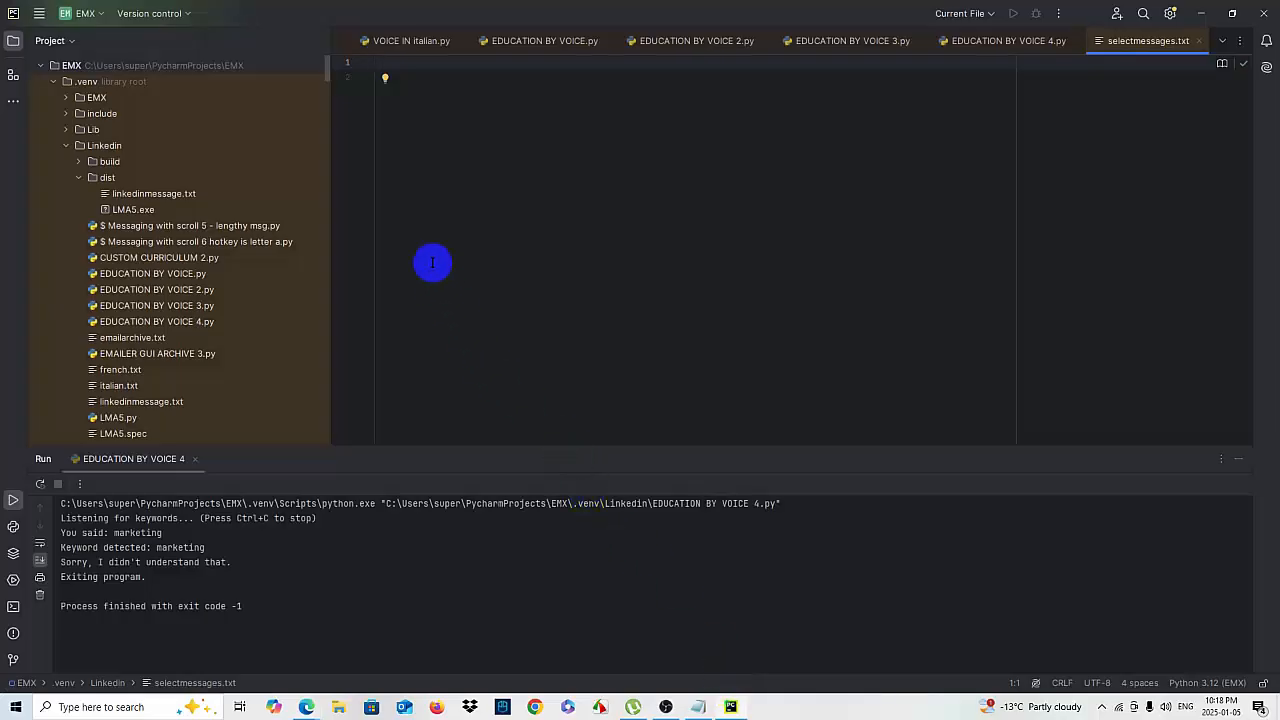
{"action": "left_click_drag", "start_coordinate": [330, 163], "coordinate": [288, 163]}
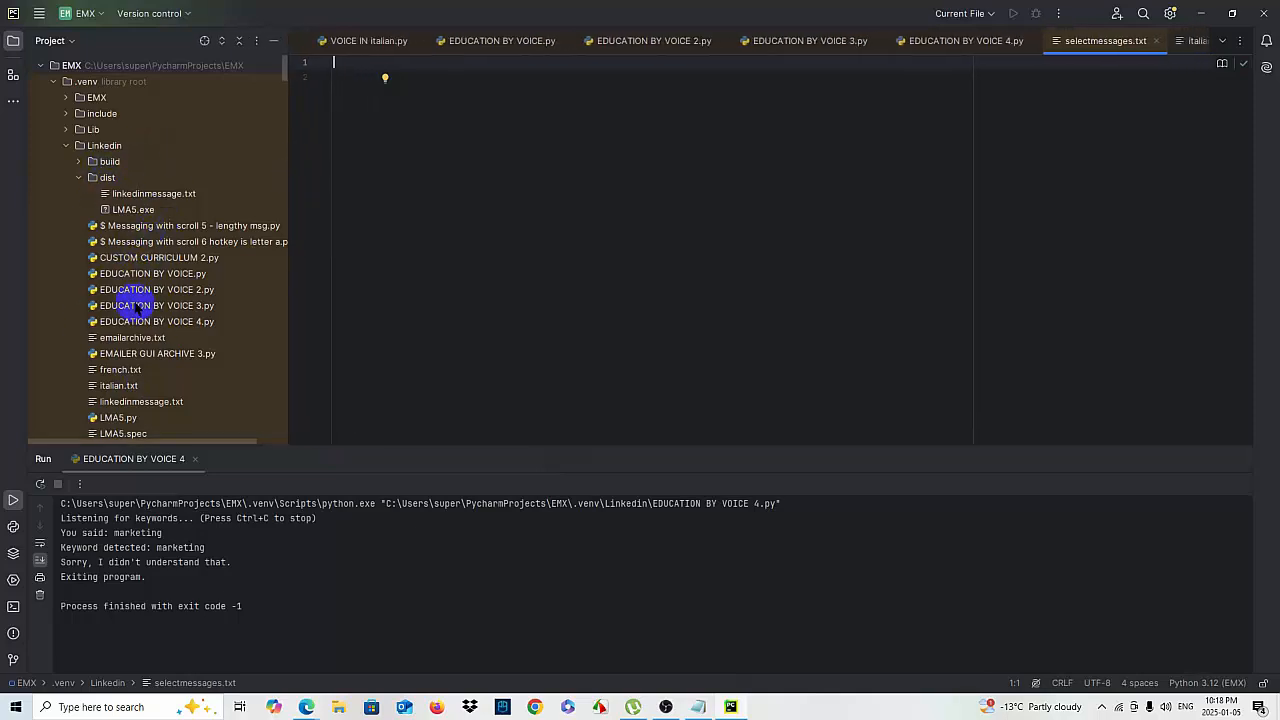
{"action": "left_click", "coordinate": [67, 147]}
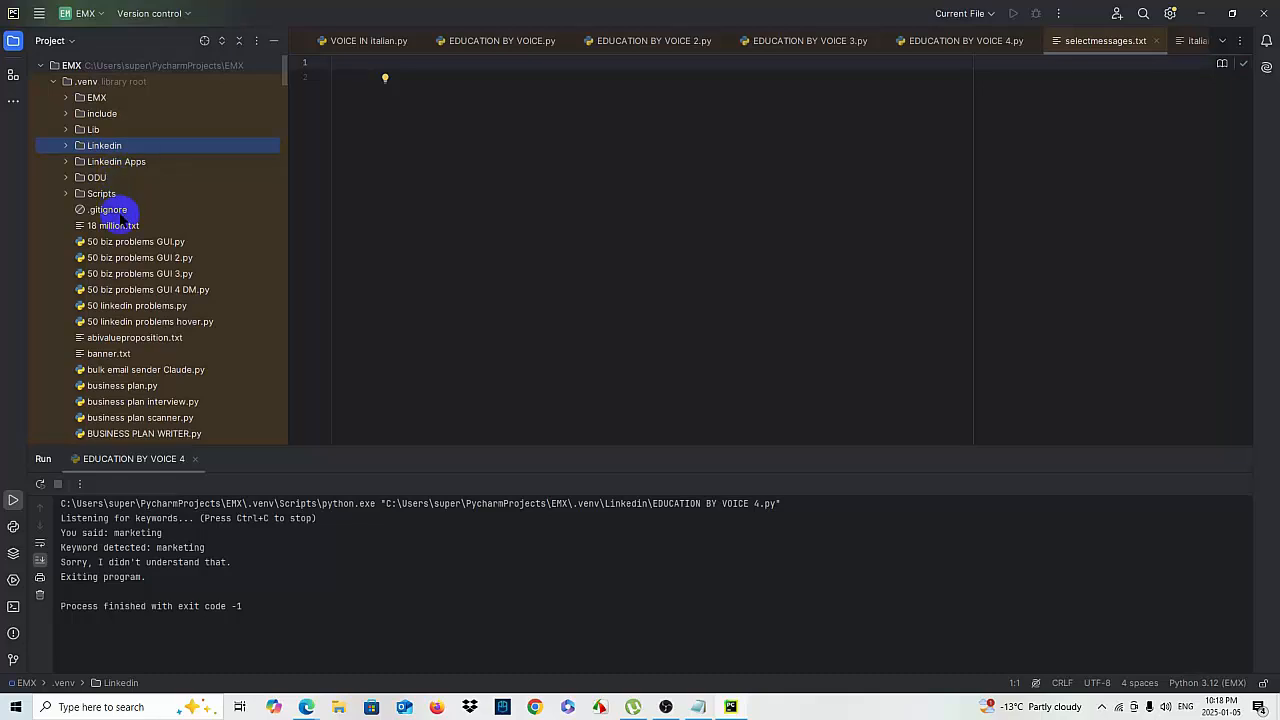
{"action": "right_click", "coordinate": [143, 259]}
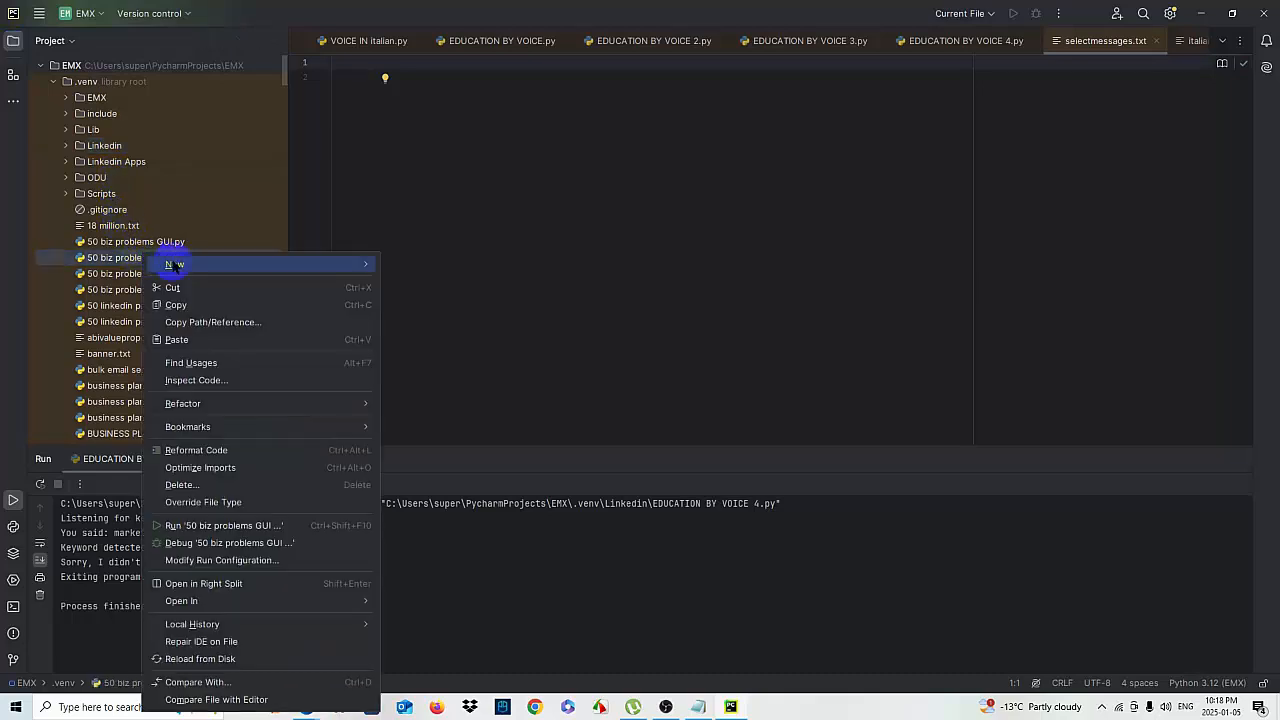
{"action": "mouse_move", "coordinate": [189, 268]}
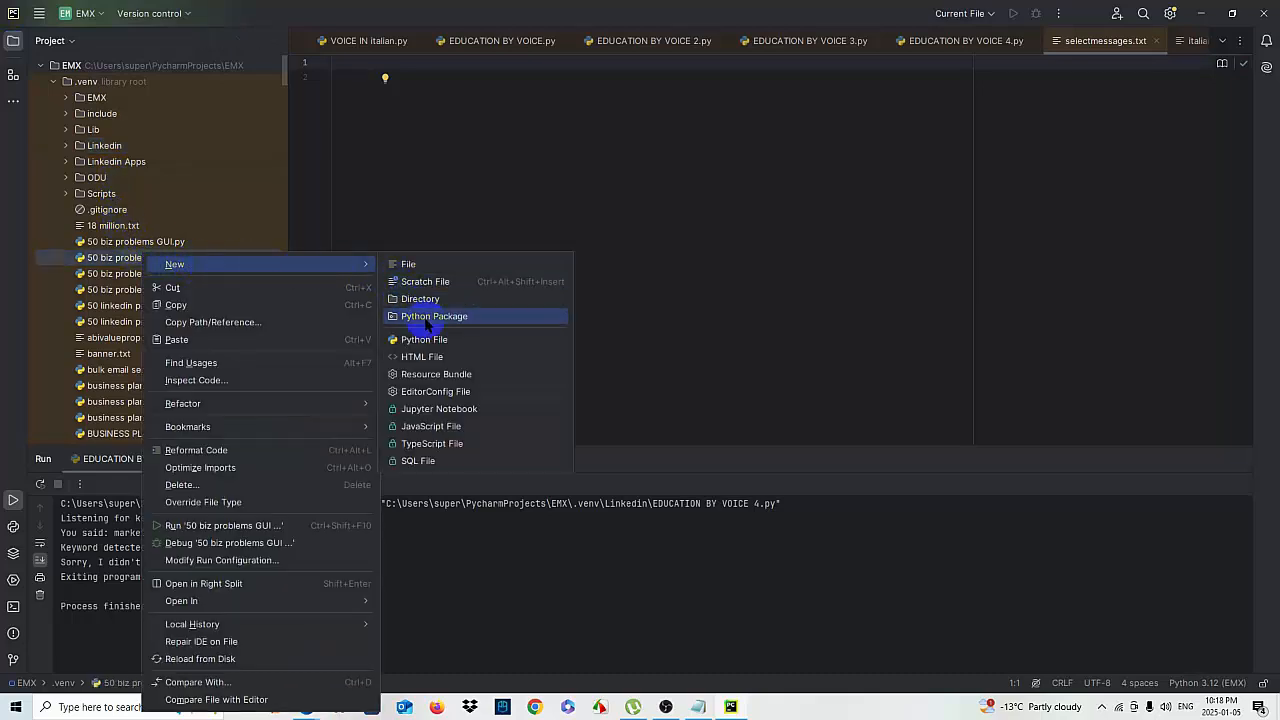
{"action": "left_click", "coordinate": [462, 345]}
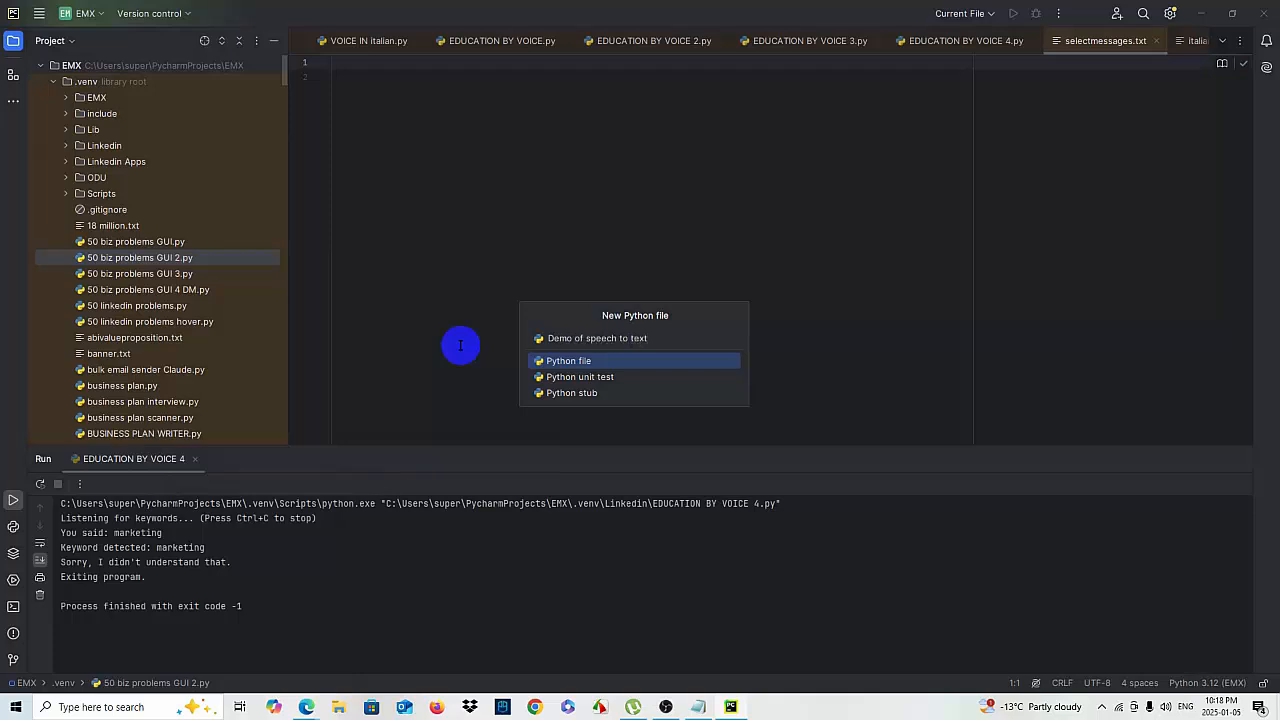
{"action": "key", "text": "Return"}
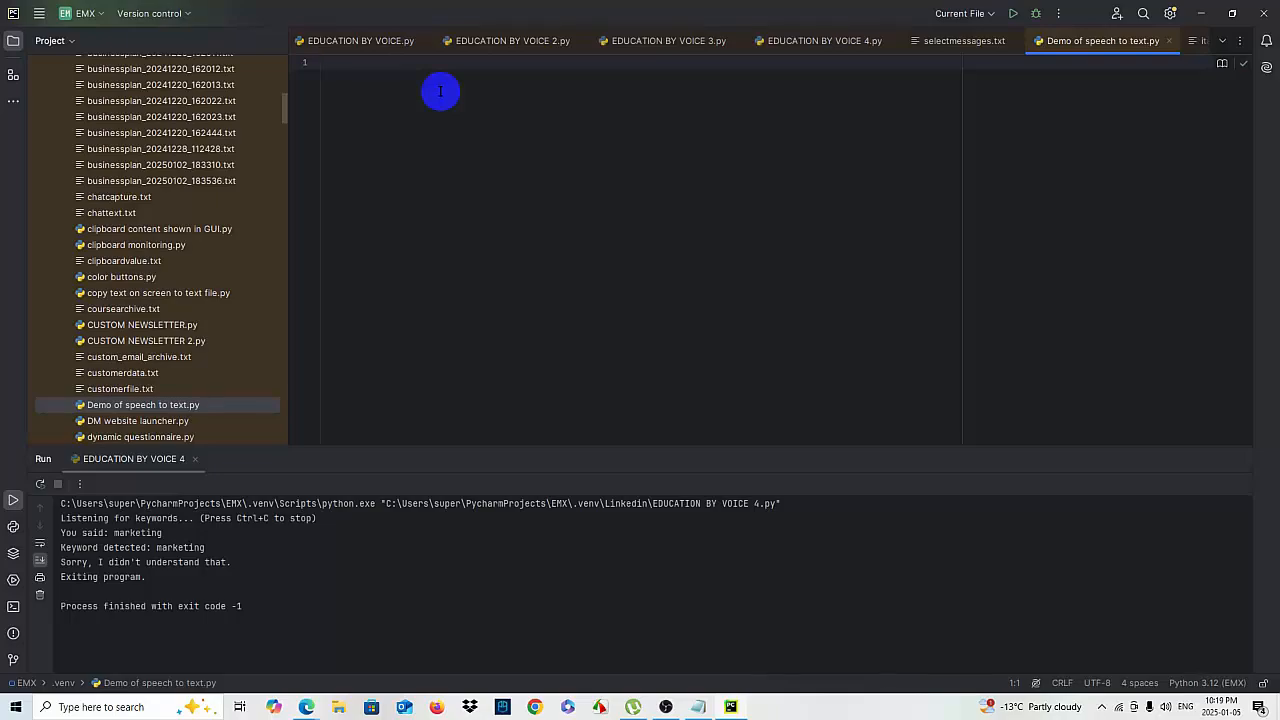
Step: Switch to the ChatGPT conversation and copy the whole speech-to-text script, from "import sounddevice as sd" through the final main() call
{"action": "key", "text": "alt+Tab"}
{"action": "scroll", "coordinate": [980, 329], "scroll_direction": "up", "scroll_amount": 1}
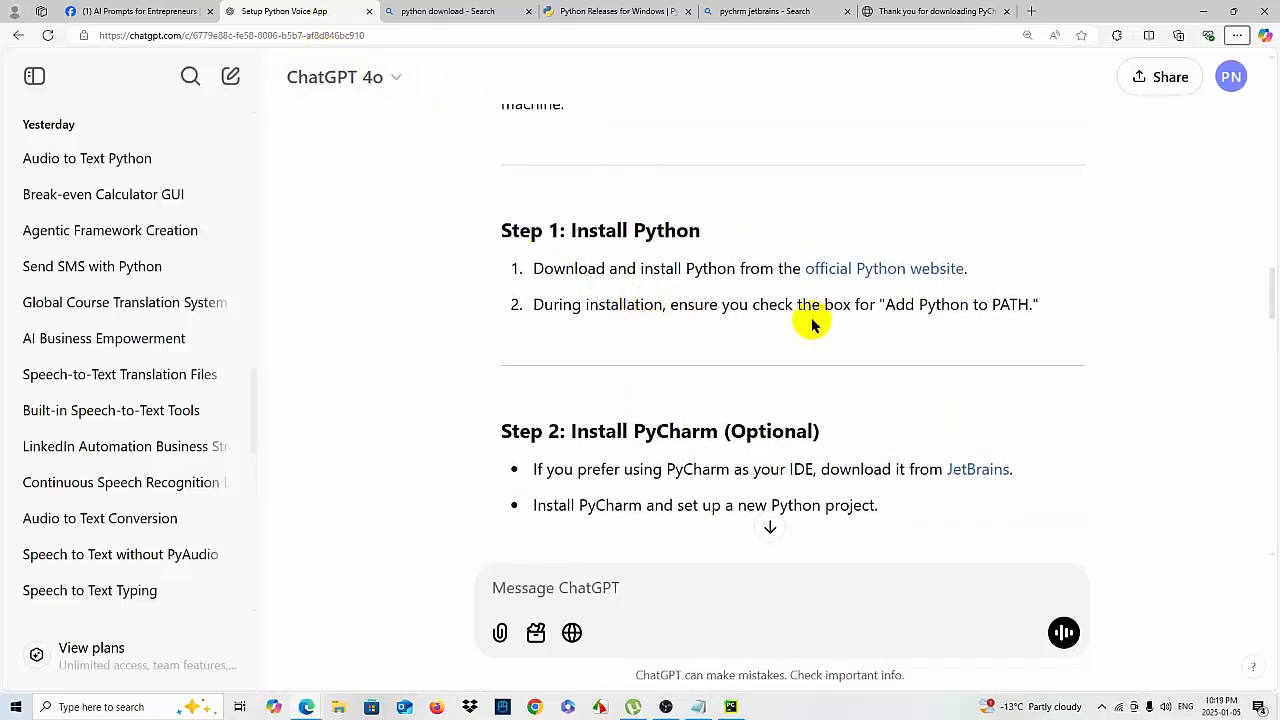
{"action": "scroll", "coordinate": [1091, 383], "scroll_direction": "up", "scroll_amount": 3}
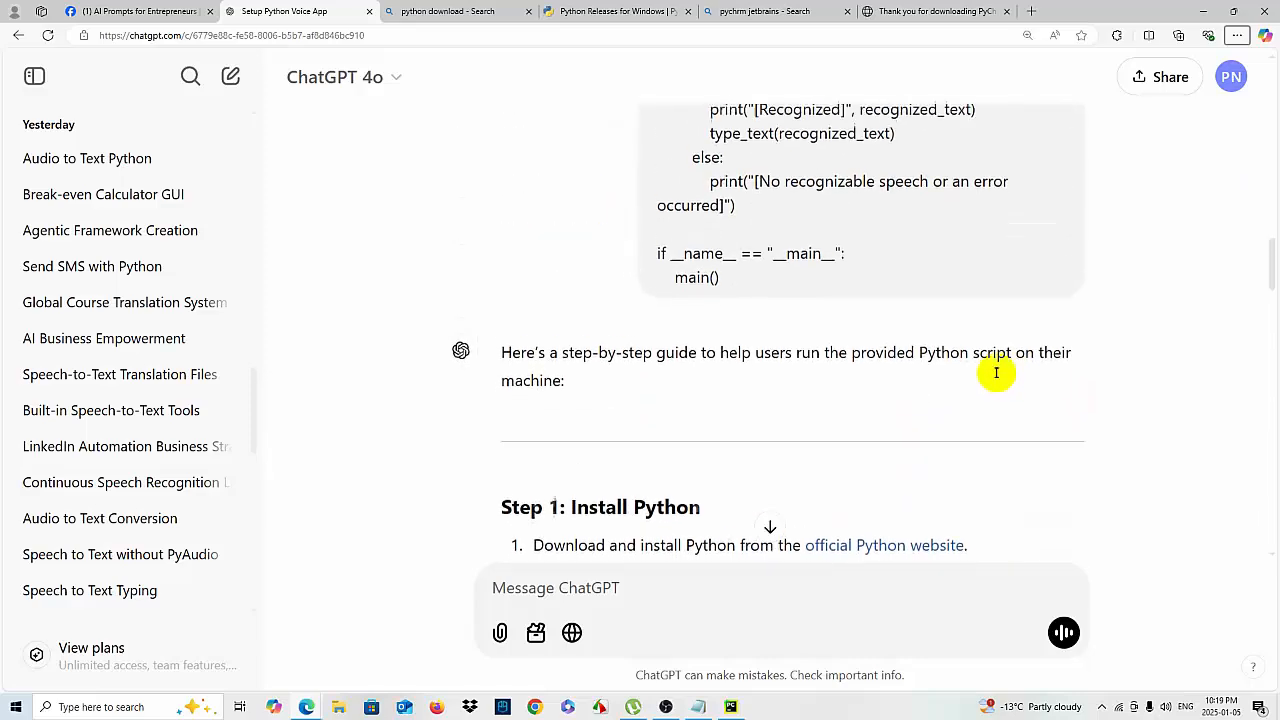
{"action": "scroll", "coordinate": [996, 372], "scroll_direction": "up", "scroll_amount": 5}
{"action": "scroll", "coordinate": [785, 315], "scroll_direction": "down", "scroll_amount": 4}
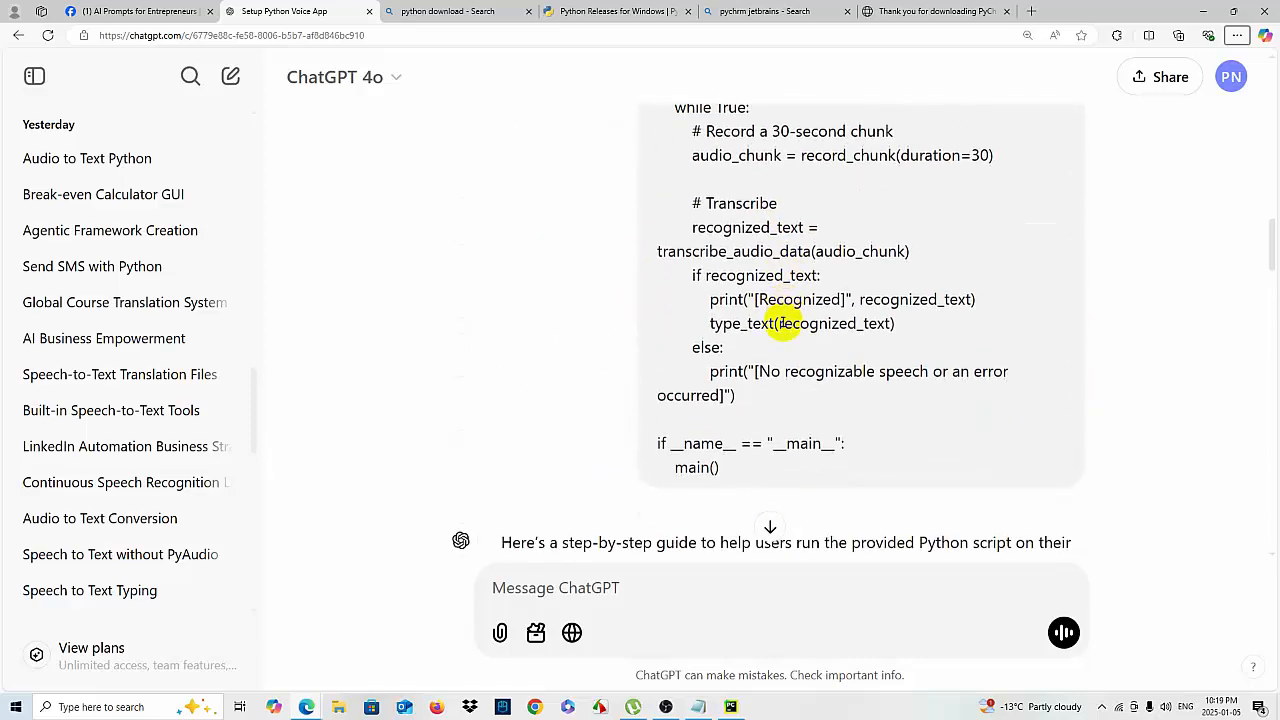
{"action": "left_click_drag", "start_coordinate": [730, 335], "coordinate": [656, 258]}
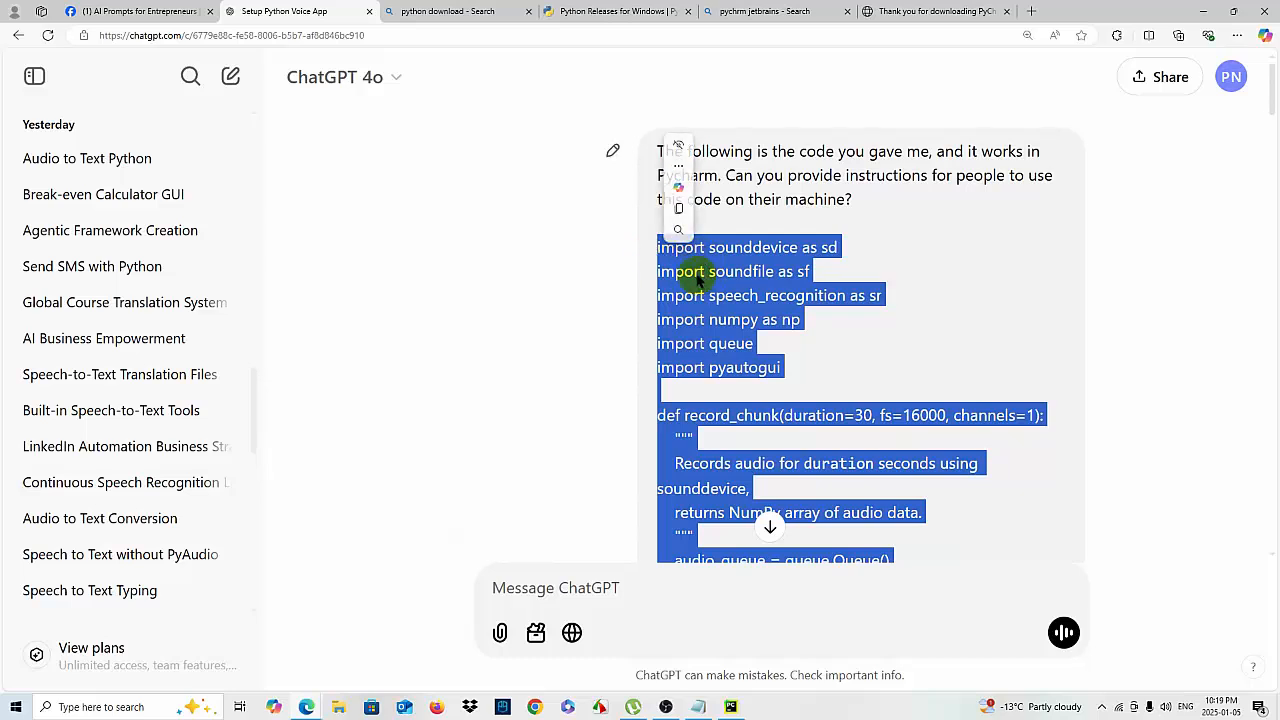
{"action": "right_click", "coordinate": [704, 295]}
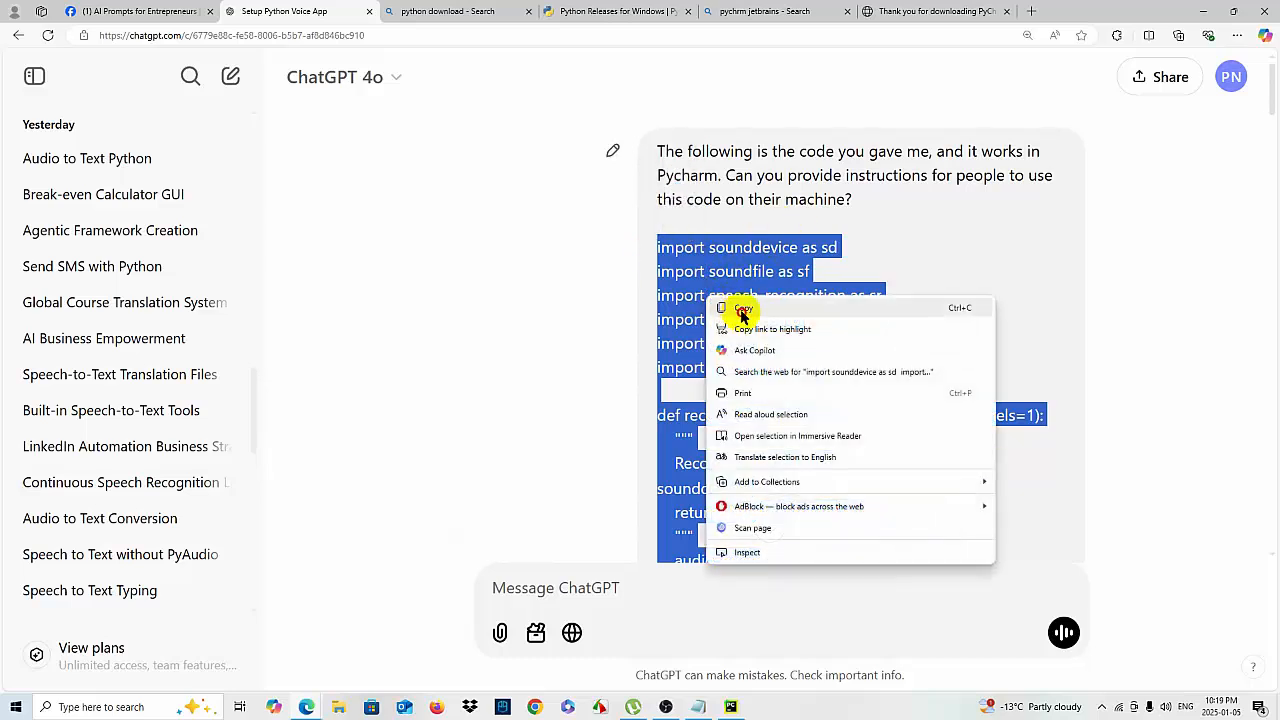
{"action": "left_click", "coordinate": [742, 310]}
Step: Switch to PyCharm and paste the copied script into the empty Demo of speech to text.py file
{"action": "left_click", "coordinate": [731, 706]}
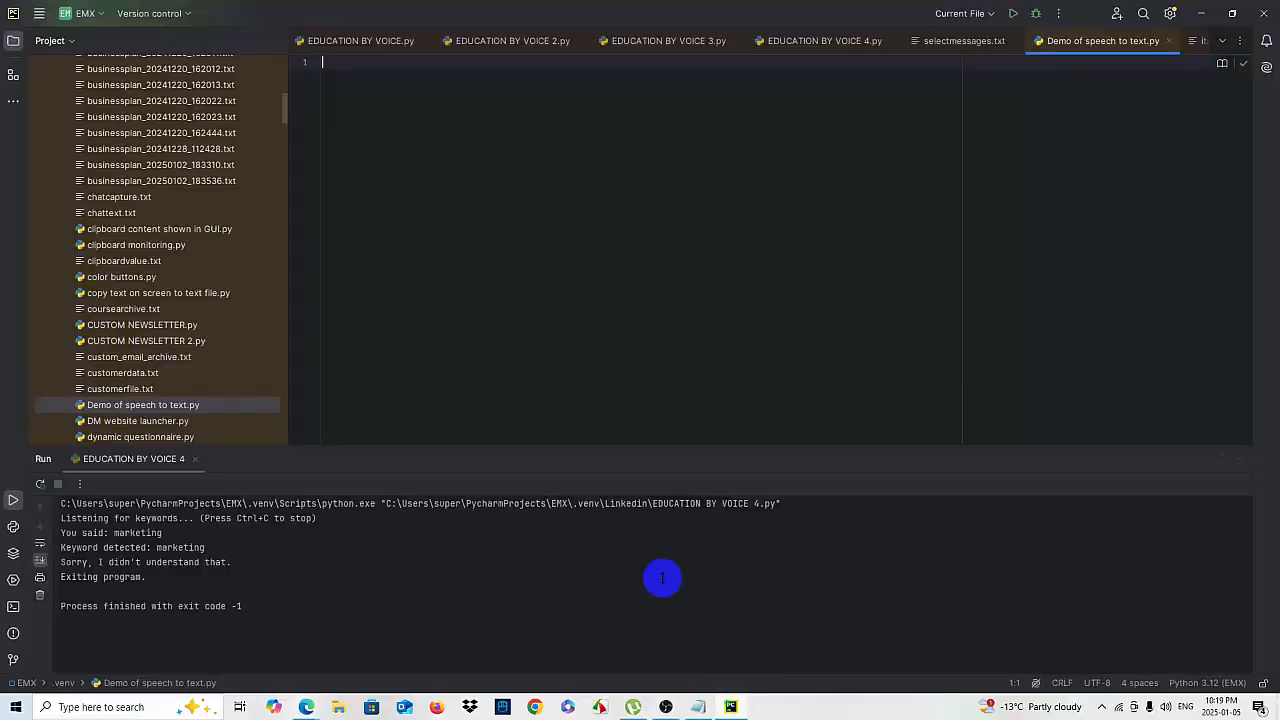
{"action": "right_click", "coordinate": [381, 76]}
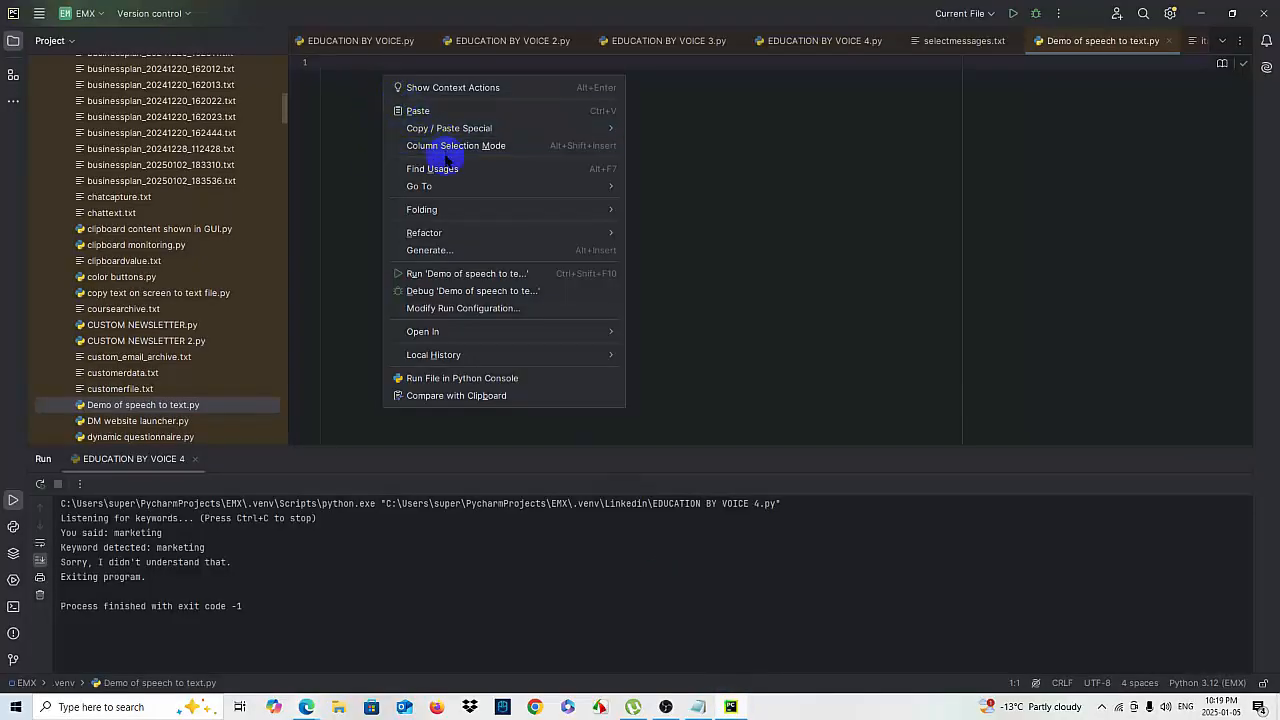
{"action": "left_click", "coordinate": [418, 111]}
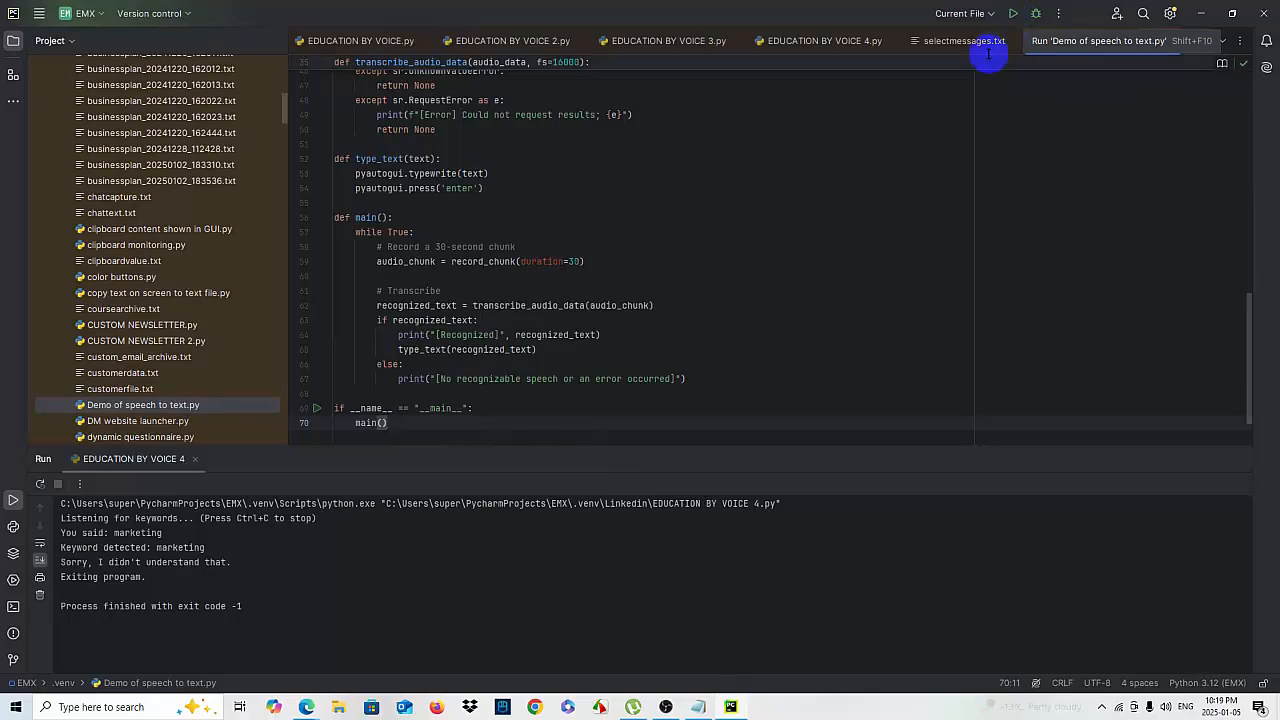
Step: Run the Demo of speech to text script, switch to Notepad to receive the dictated text, and stop the script
{"action": "left_click", "coordinate": [1014, 14]}
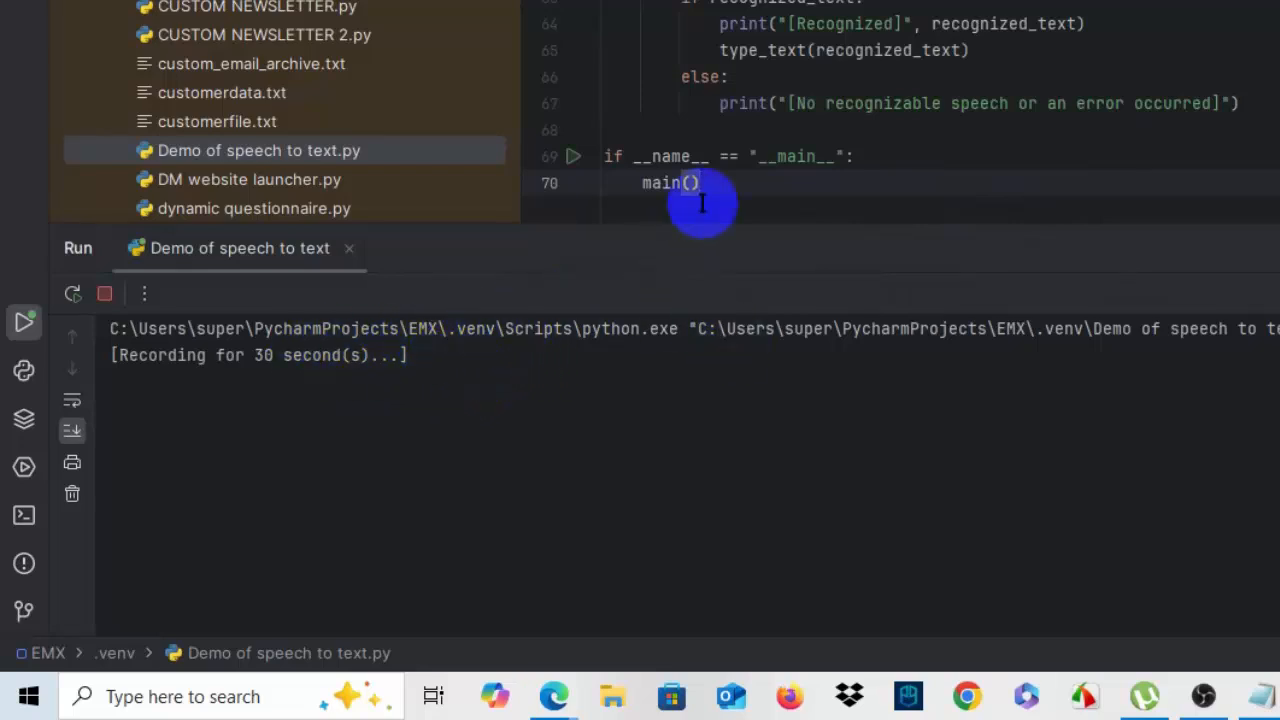
{"action": "left_click", "coordinate": [1269, 704]}
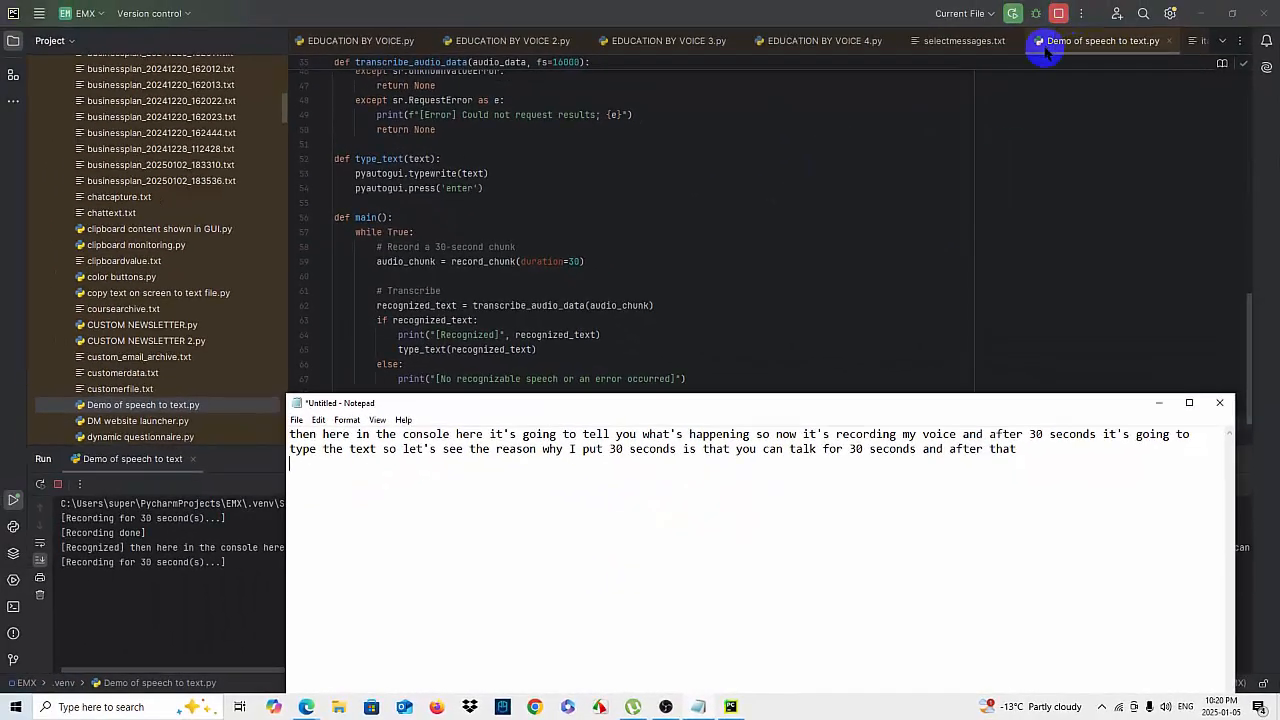
{"action": "left_click", "coordinate": [1059, 14]}
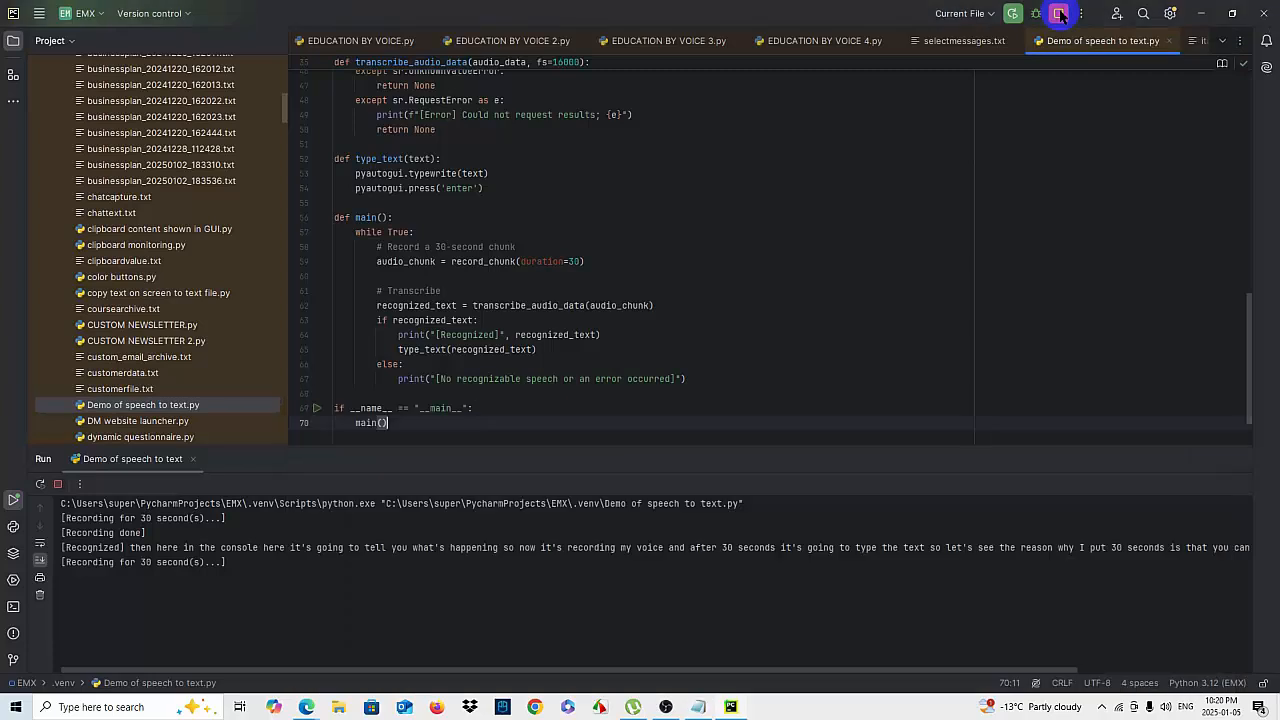
{"action": "left_click", "coordinate": [1059, 14]}
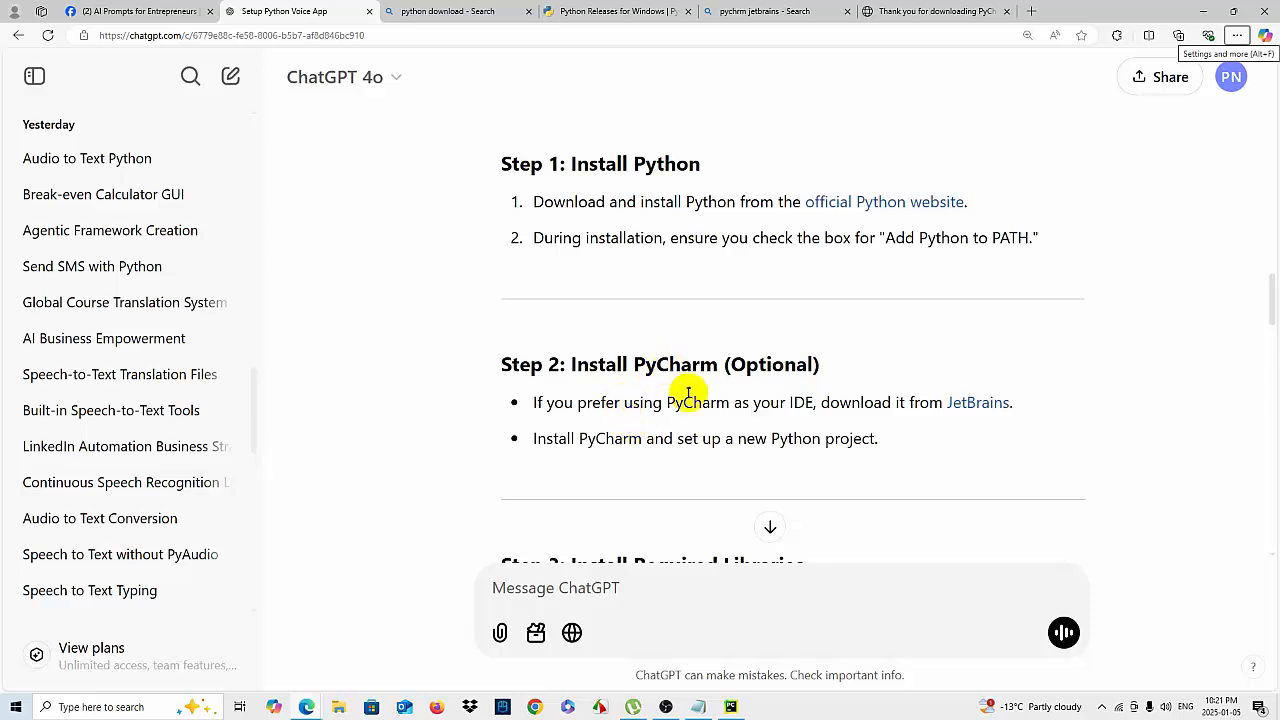
Step: Review the ChatGPT guide's Step 3 on required libraries, including its pip install command
{"action": "scroll", "coordinate": [694, 397], "scroll_direction": "down", "scroll_amount": 3}
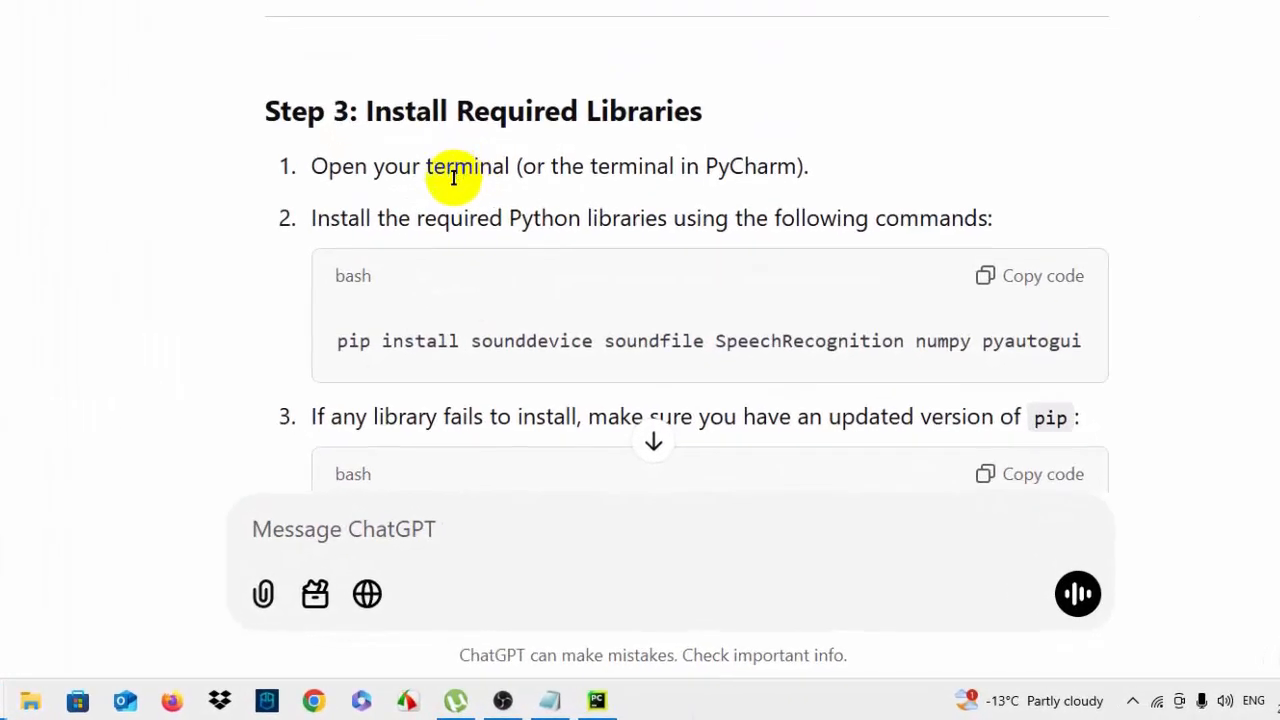
{"action": "left_click_drag", "start_coordinate": [457, 110], "coordinate": [481, 110]}
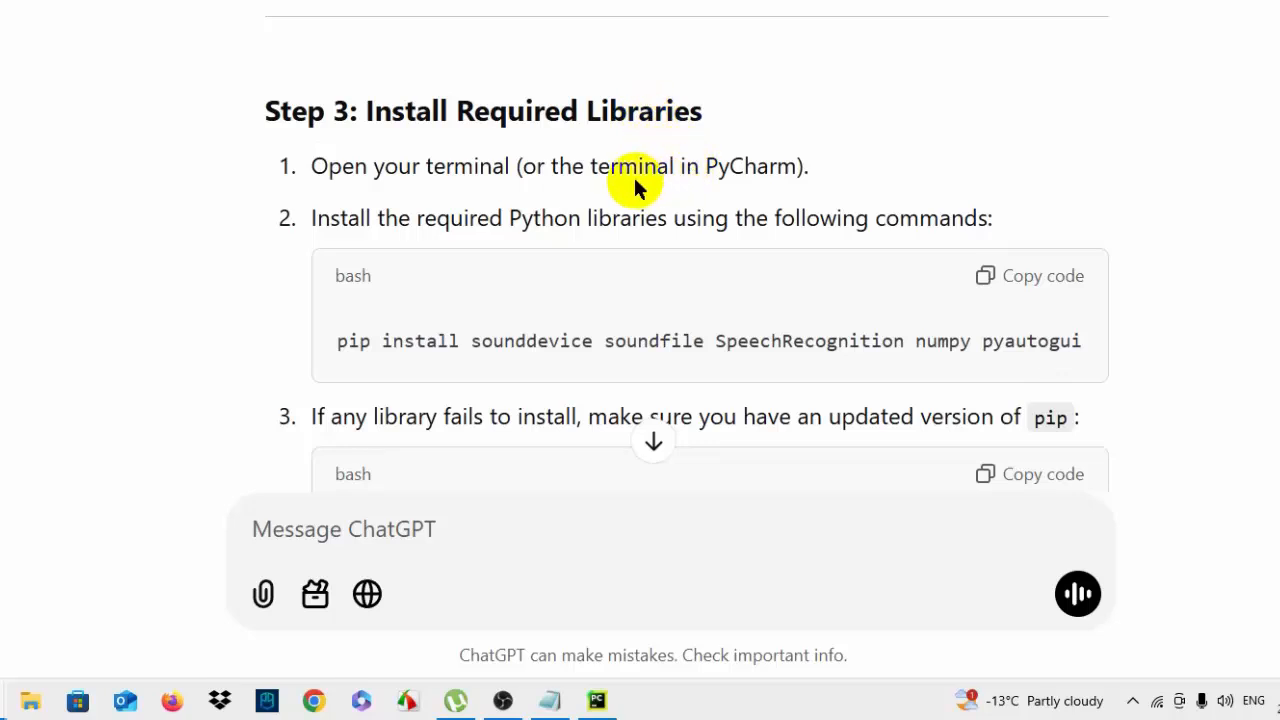
{"action": "scroll", "coordinate": [650, 130], "scroll_direction": "down", "scroll_amount": 1}
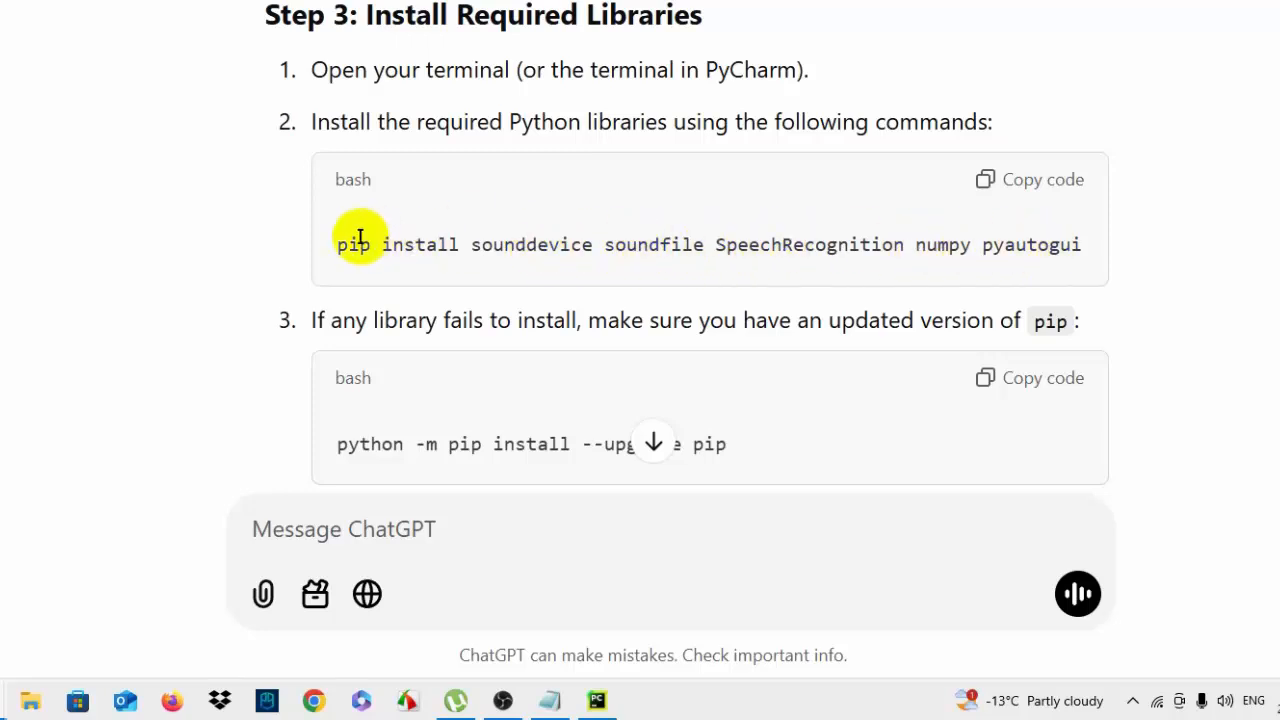
{"action": "left_click_drag", "start_coordinate": [338, 244], "coordinate": [943, 251]}
{"action": "left_click", "coordinate": [943, 245]}
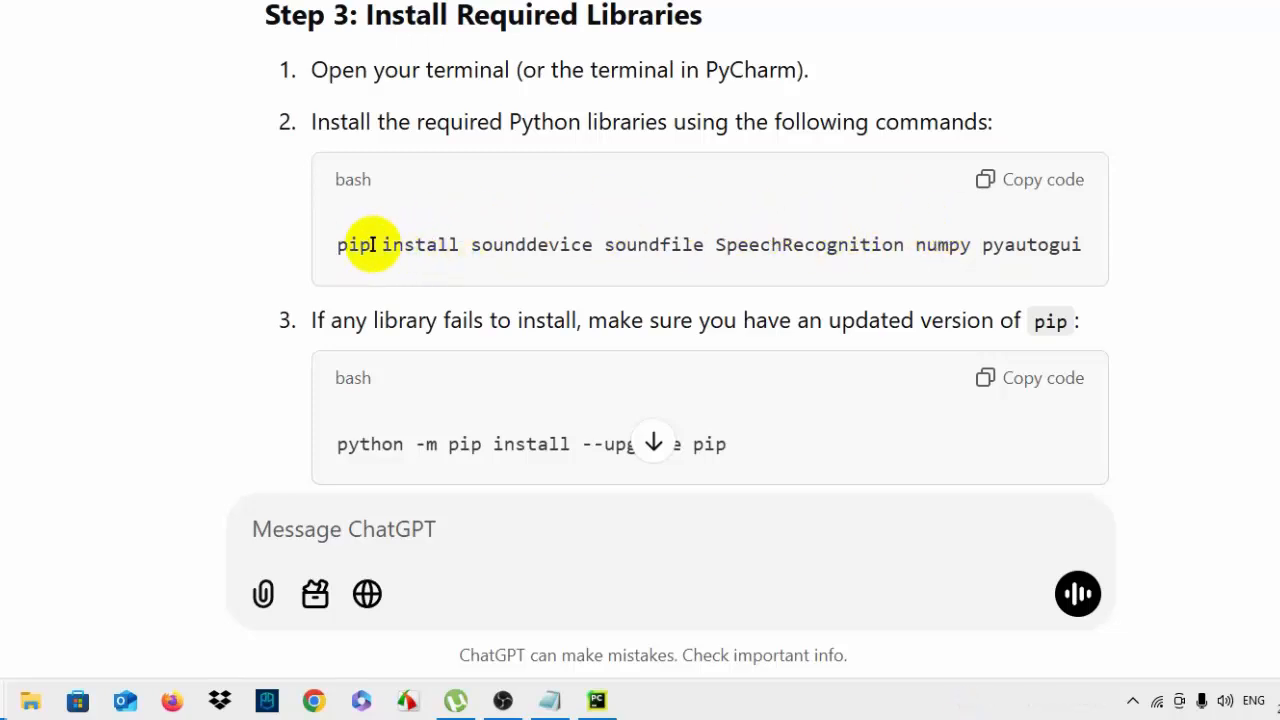
Step: Copy the command "pip install sounddevice soundfile SpeechRecognition numpy pyautogui" from Step 3 of the ChatGPT guide
{"action": "left_click_drag", "start_coordinate": [340, 243], "coordinate": [466, 245]}
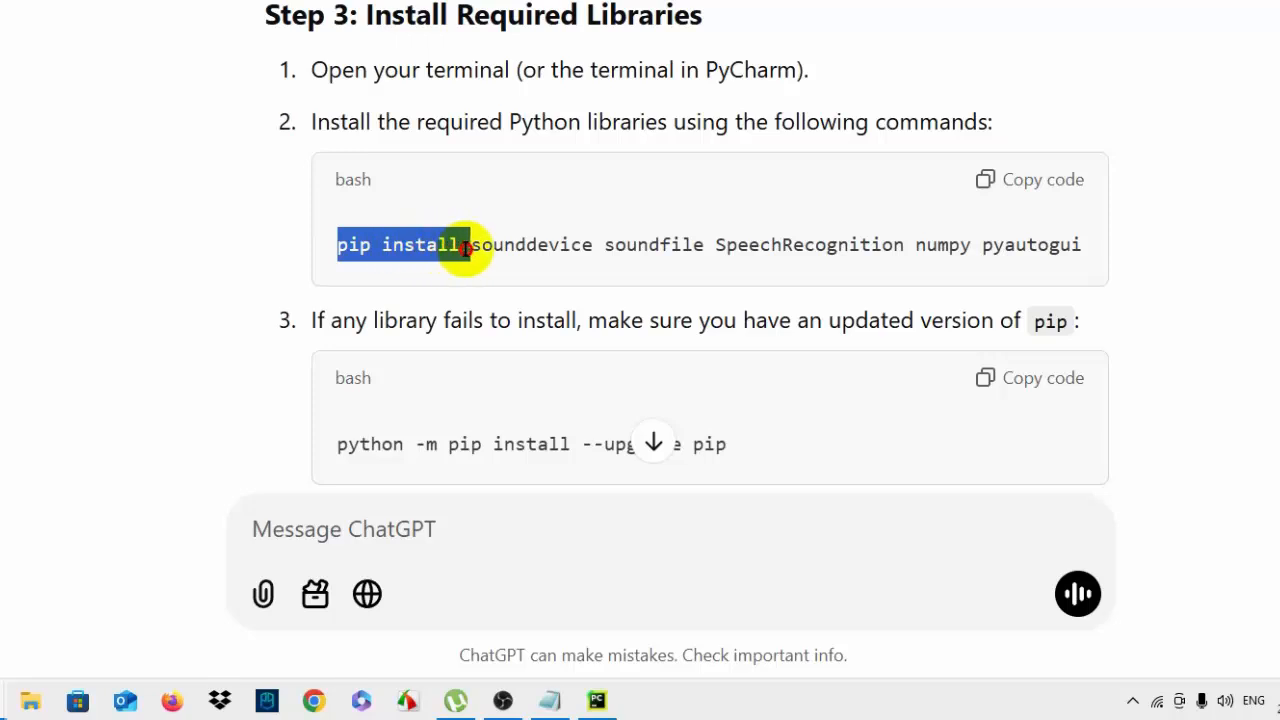
{"action": "left_click", "coordinate": [1041, 183]}
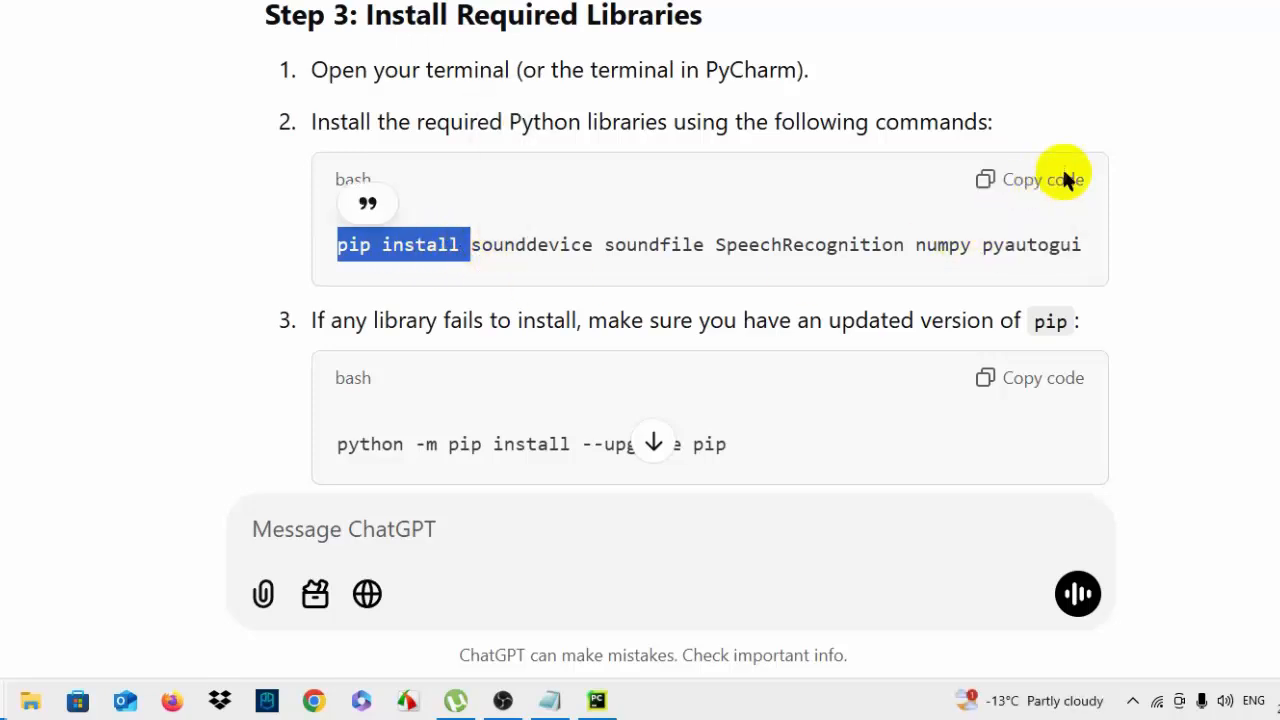
{"action": "left_click", "coordinate": [1253, 179]}
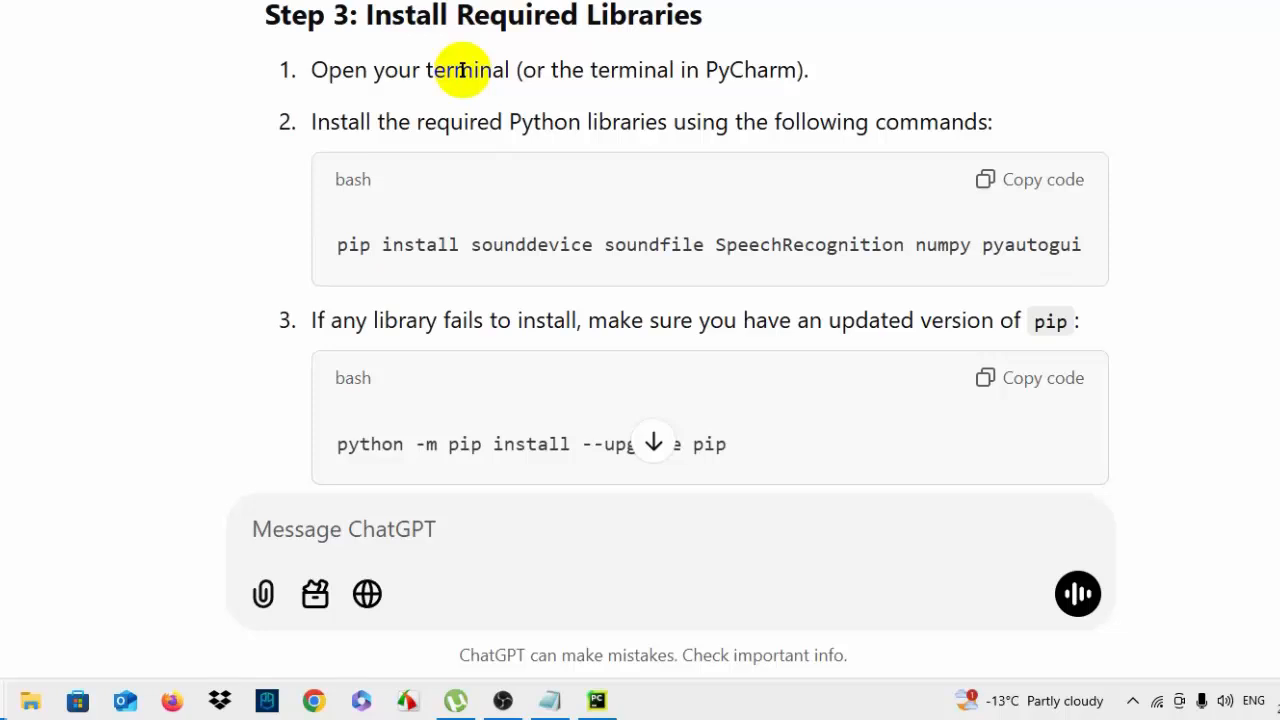
Step: Switch to PyCharm and open its Terminal tool window for the EMX project
{"action": "left_click", "coordinate": [596, 700]}
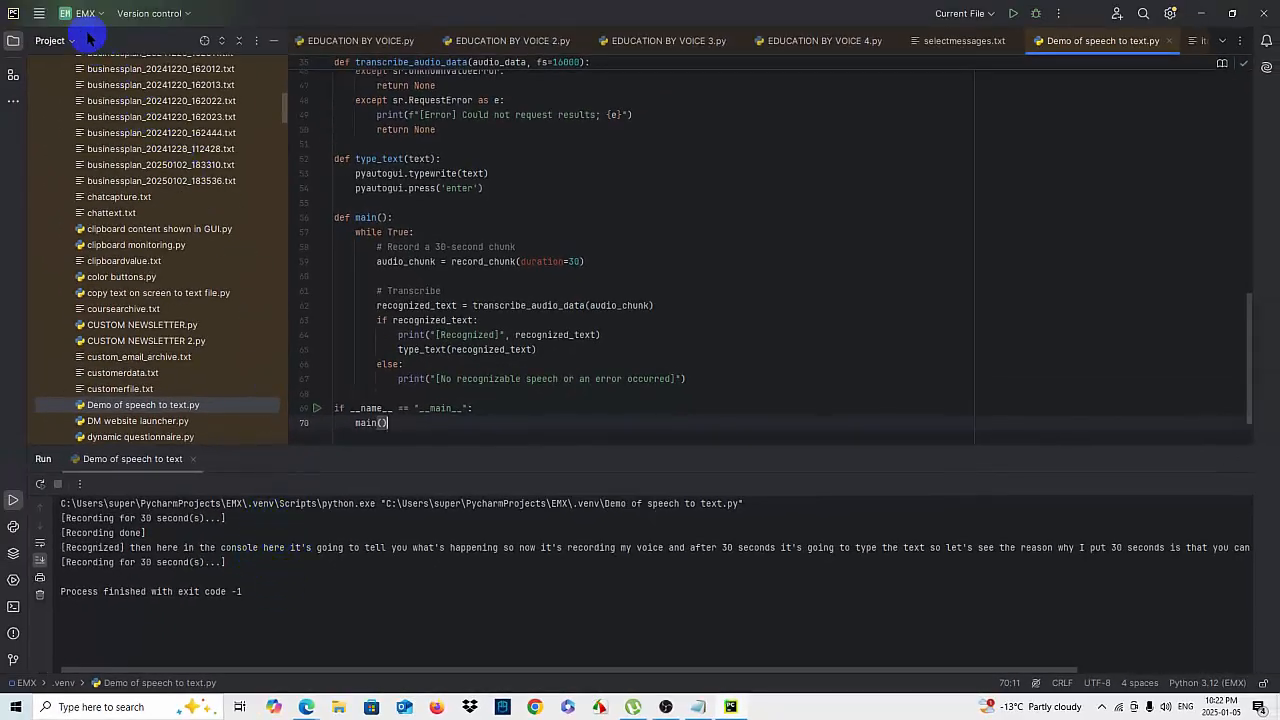
{"action": "left_click", "coordinate": [44, 14]}
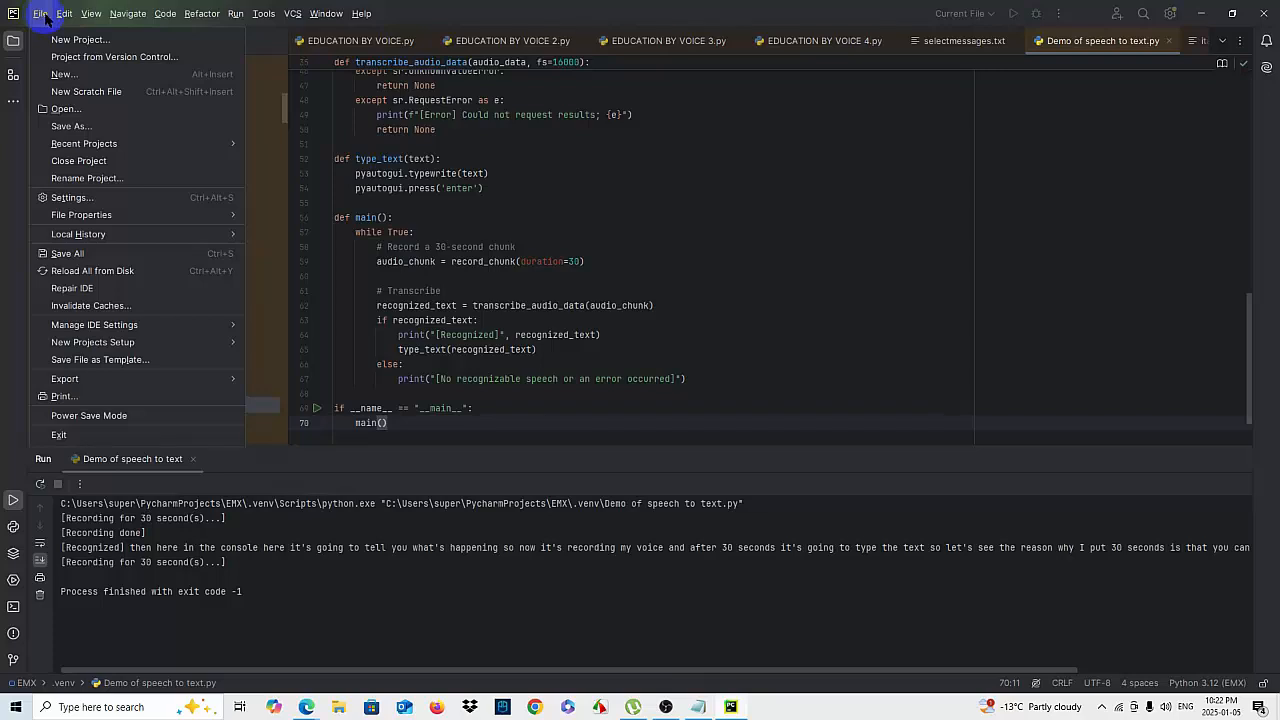
{"action": "mouse_move", "coordinate": [84, 18]}
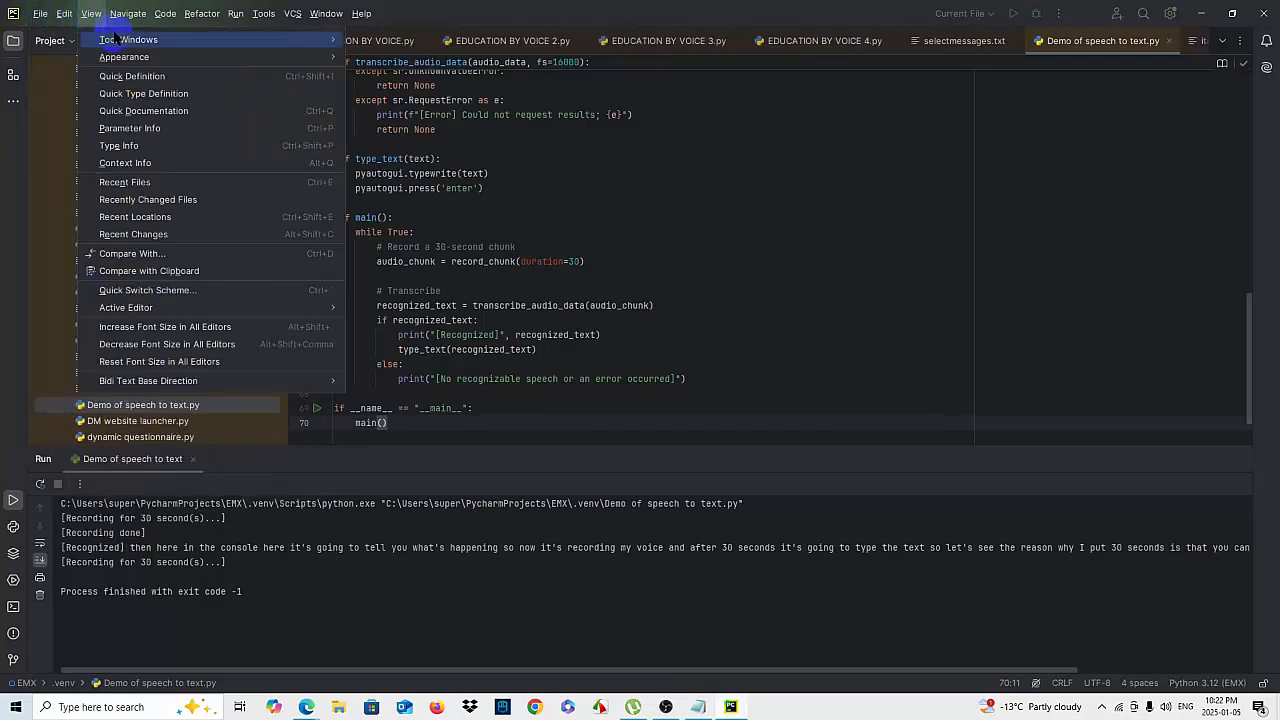
{"action": "mouse_move", "coordinate": [131, 40]}
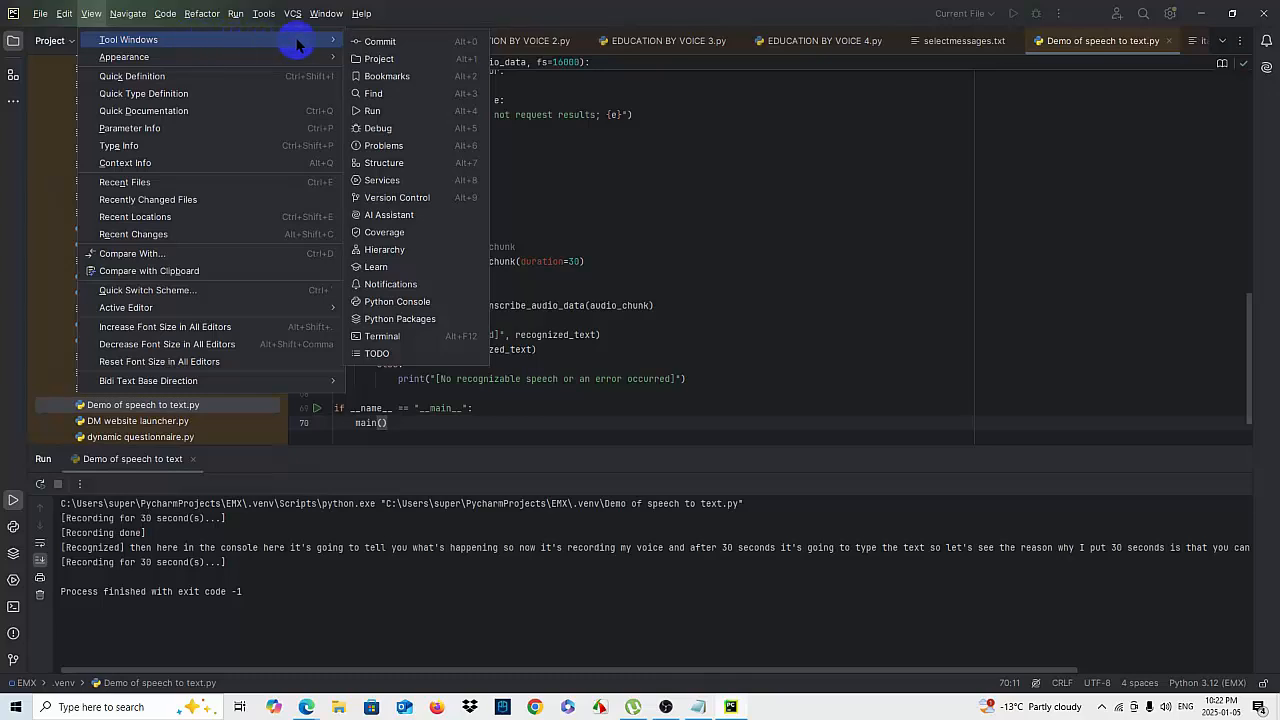
{"action": "left_click", "coordinate": [427, 336]}
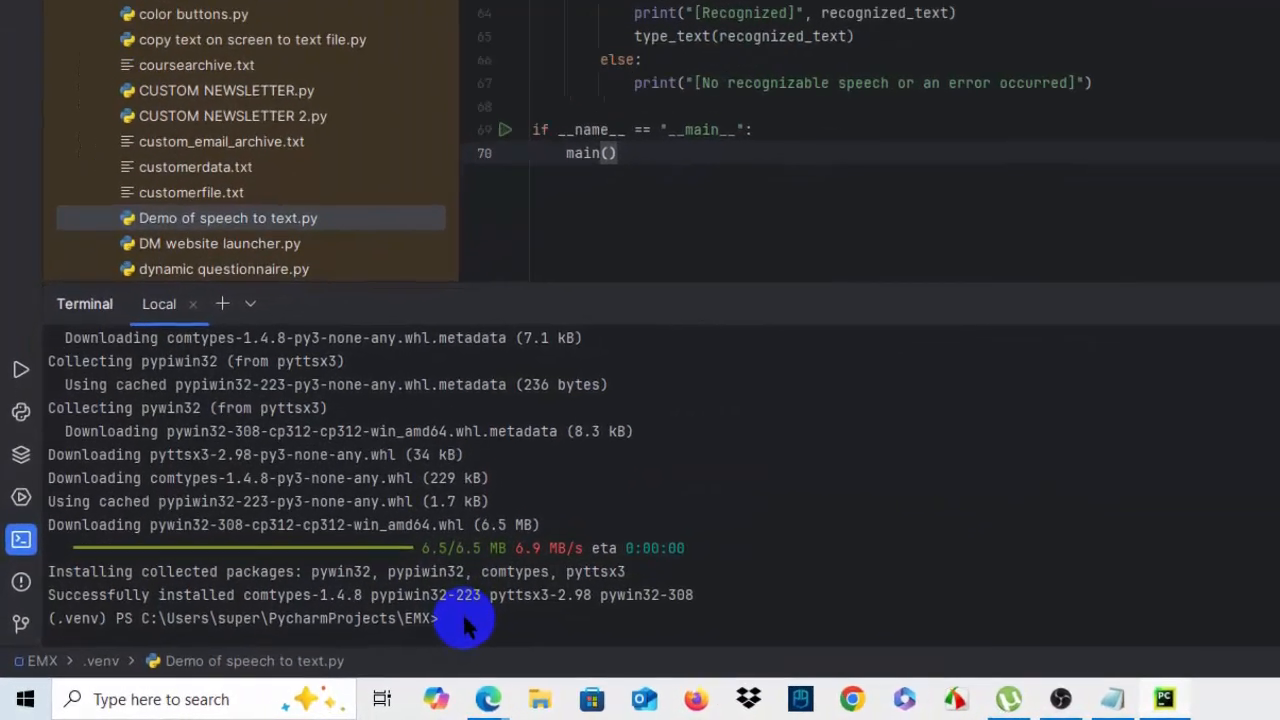
Step: Paste and run the copied pip install command for sounddevice, soundfile, SpeechRecognition, numpy and pyautogui in the terminal, and check its output
{"action": "key", "text": "ctrl+v"}
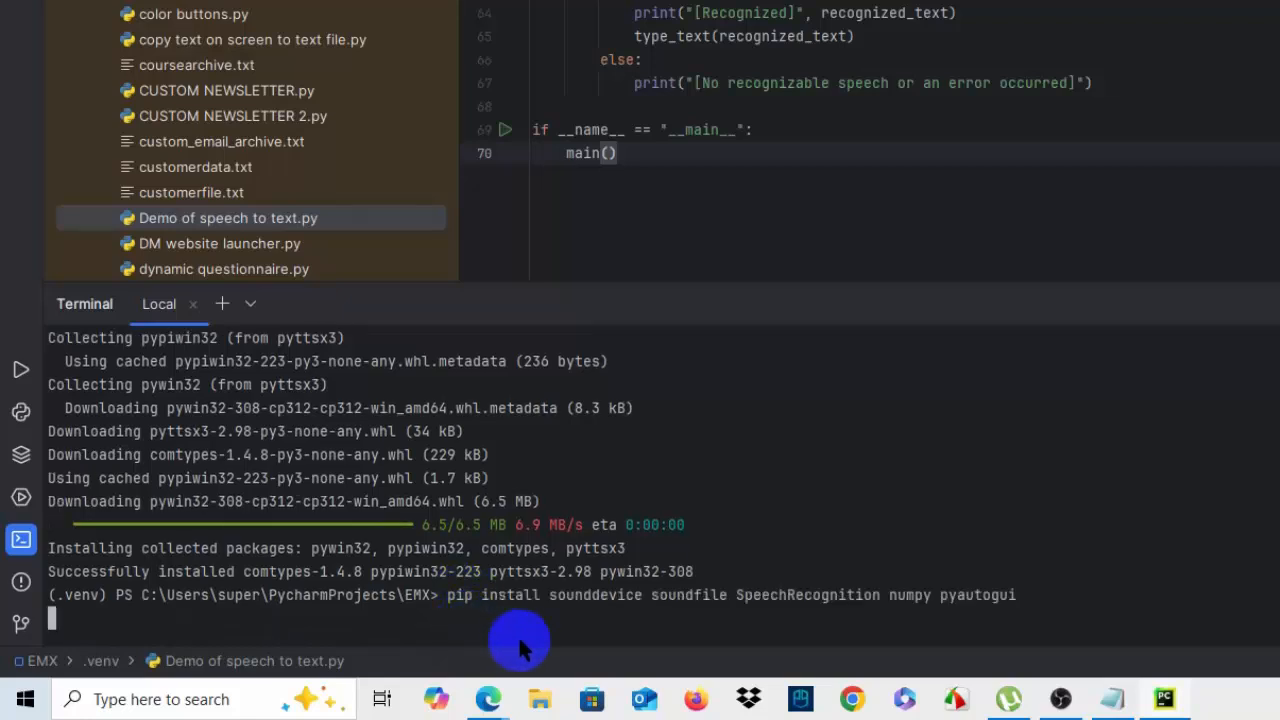
{"action": "key", "text": "Return"}
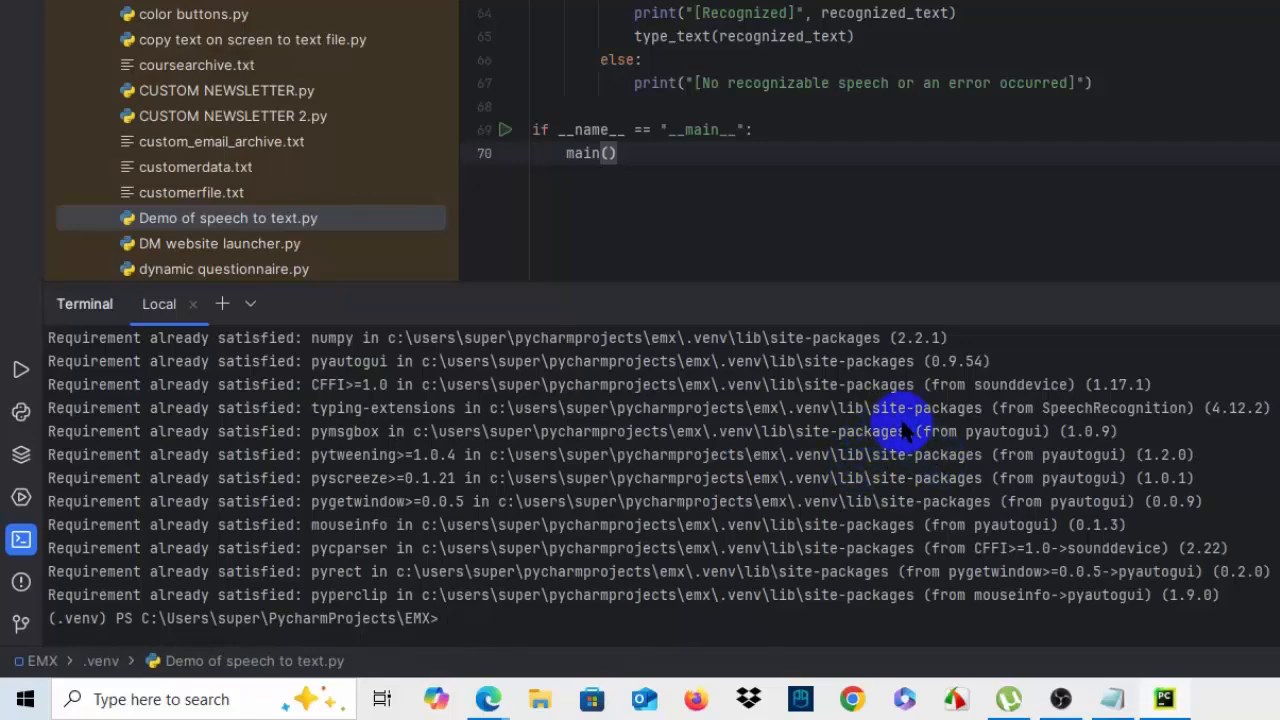
{"action": "scroll", "coordinate": [866, 460], "scroll_direction": "up", "scroll_amount": 4}
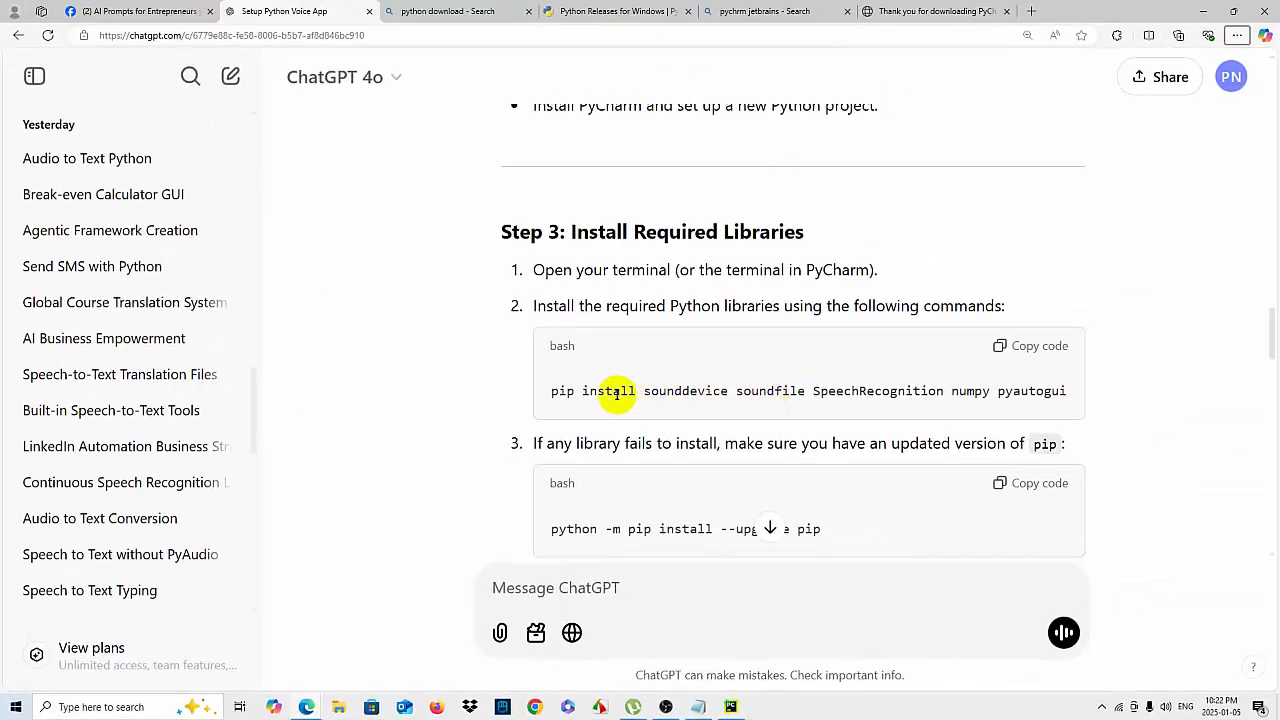
Step: Switch back to the ChatGPT guide and review the pip upgrade command and the start of Step 4 on microphone permissions
{"action": "scroll", "coordinate": [747, 490], "scroll_direction": "down", "scroll_amount": 5}
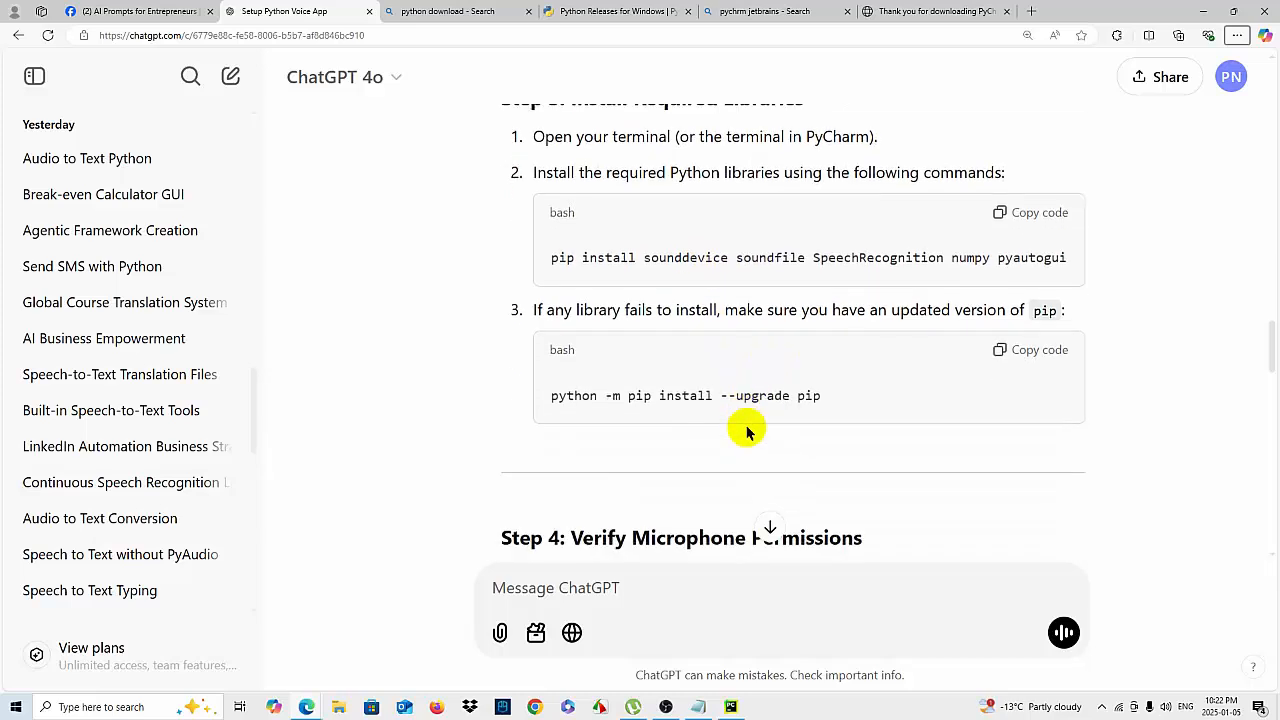